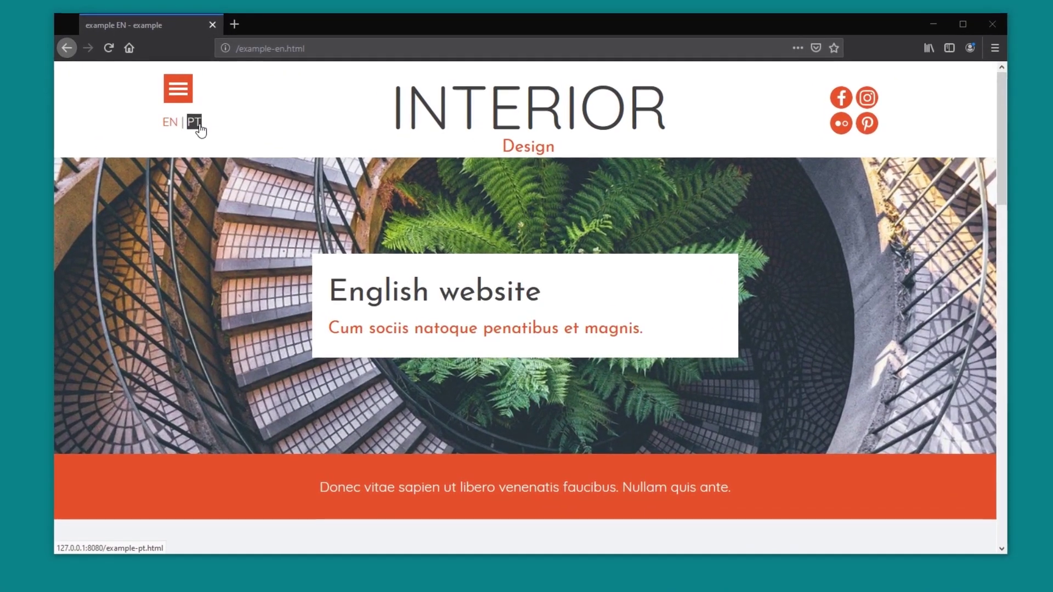
# Follow the header's PT link to load example-pt.html in Firefox.
pyautogui.click(199, 124)
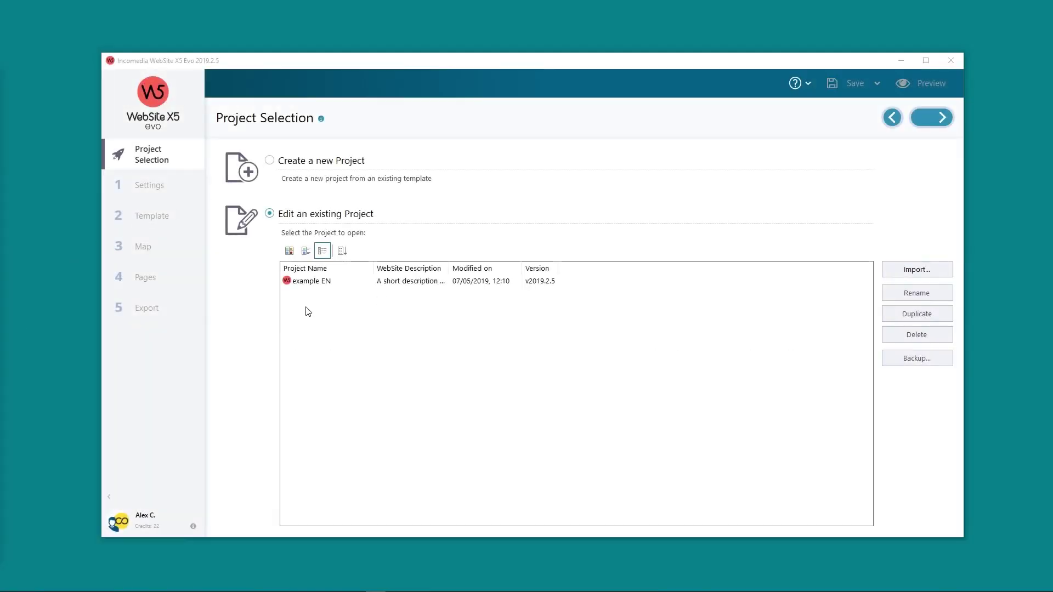
# Open example EN's website settings and confirm its English title and EN - English content language.
pyautogui.click(310, 283)
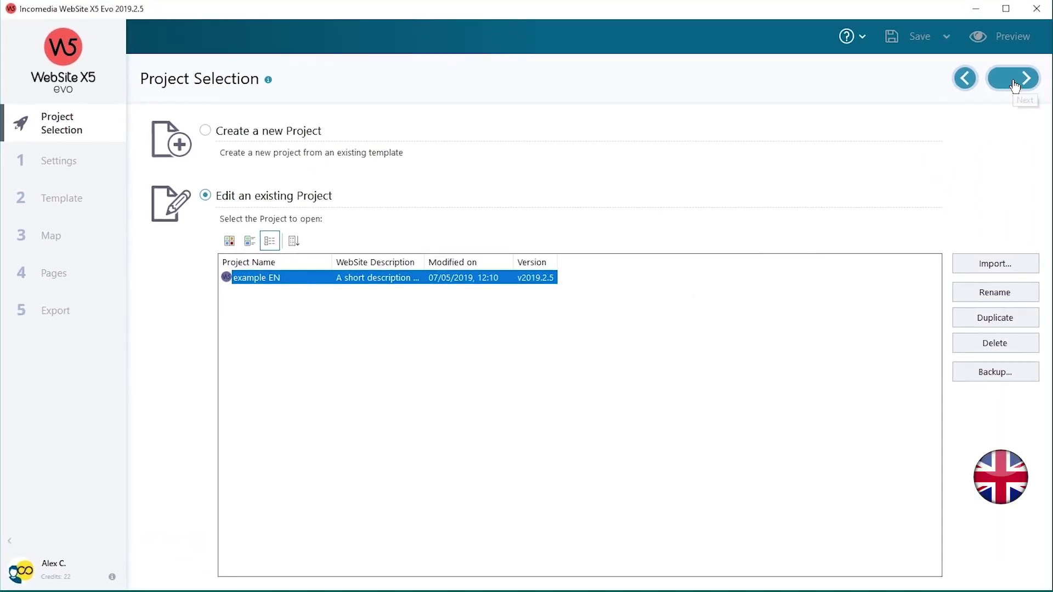
pyautogui.click(1014, 85)
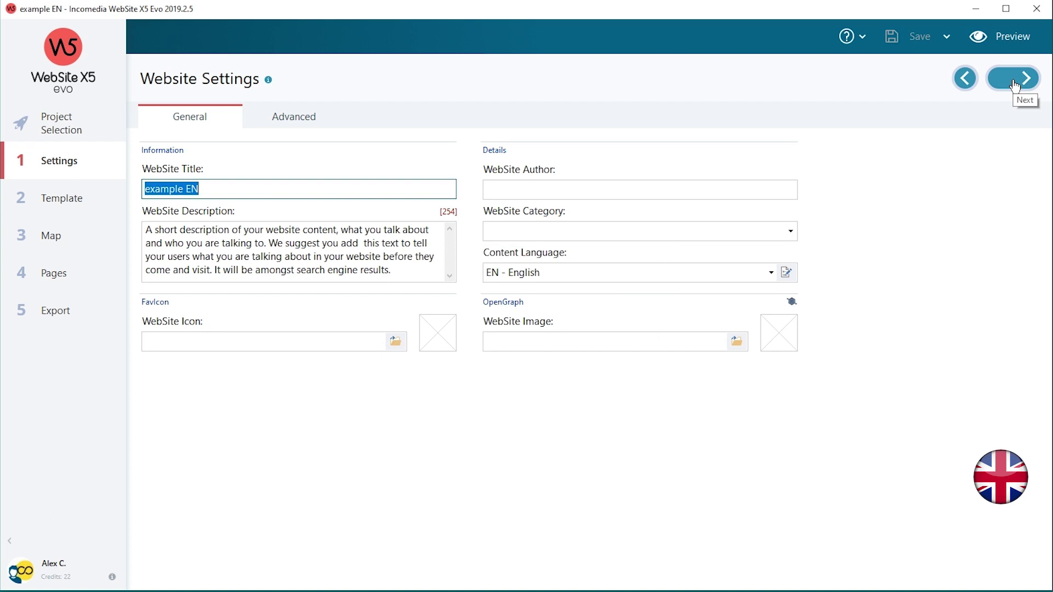
pyautogui.click(218, 190)
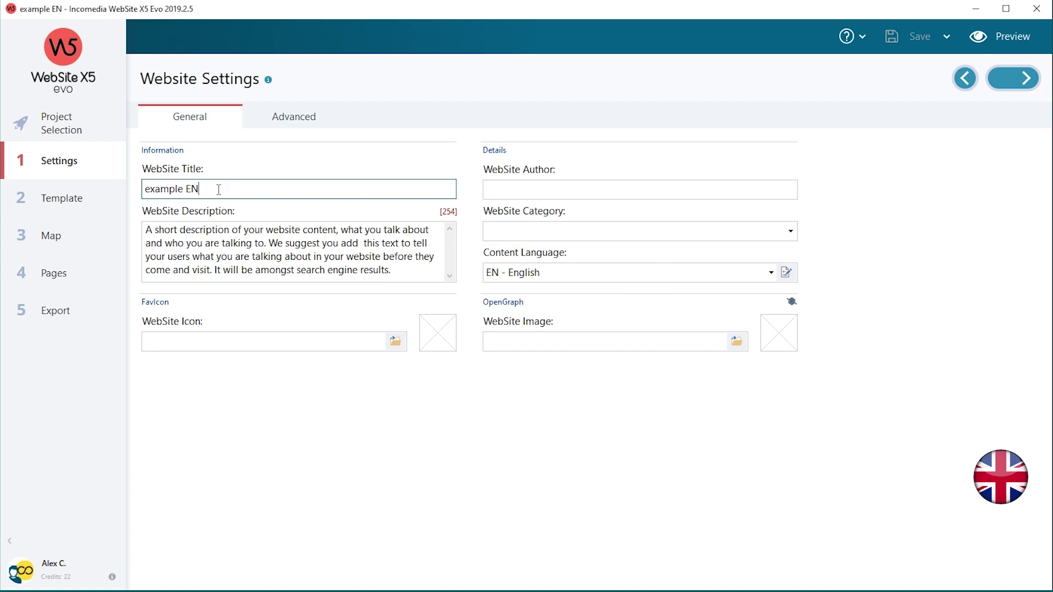
pyautogui.click(749, 277)
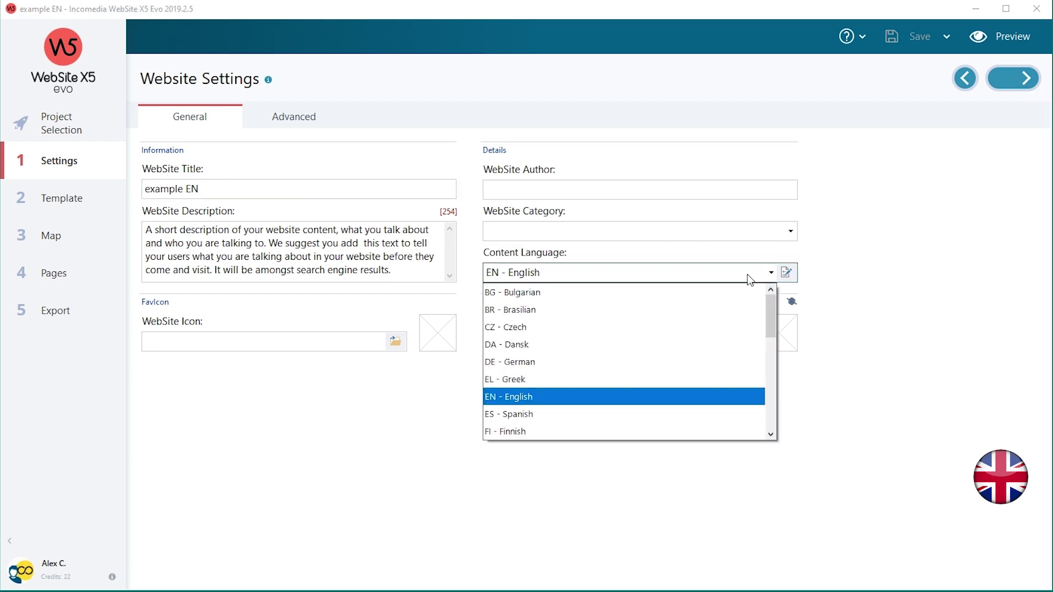
pyautogui.click(605, 400)
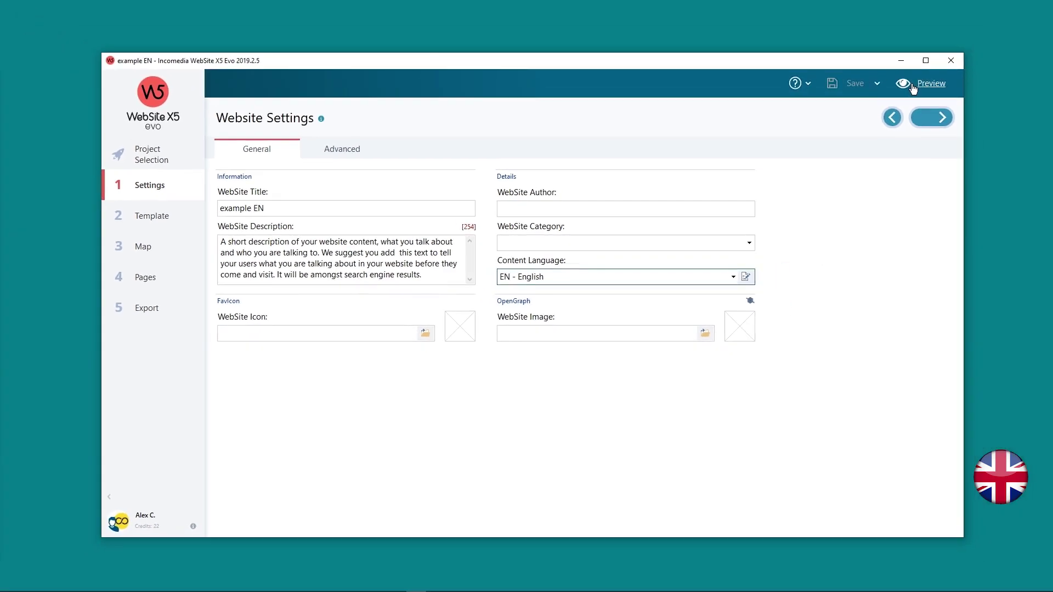
# Preview the English website in the browser, scroll through it, then close the preview.
pyautogui.click(912, 87)
pyautogui.moveTo(981, 126); pyautogui.dragTo(970, 96)
pyautogui.click(972, 46)
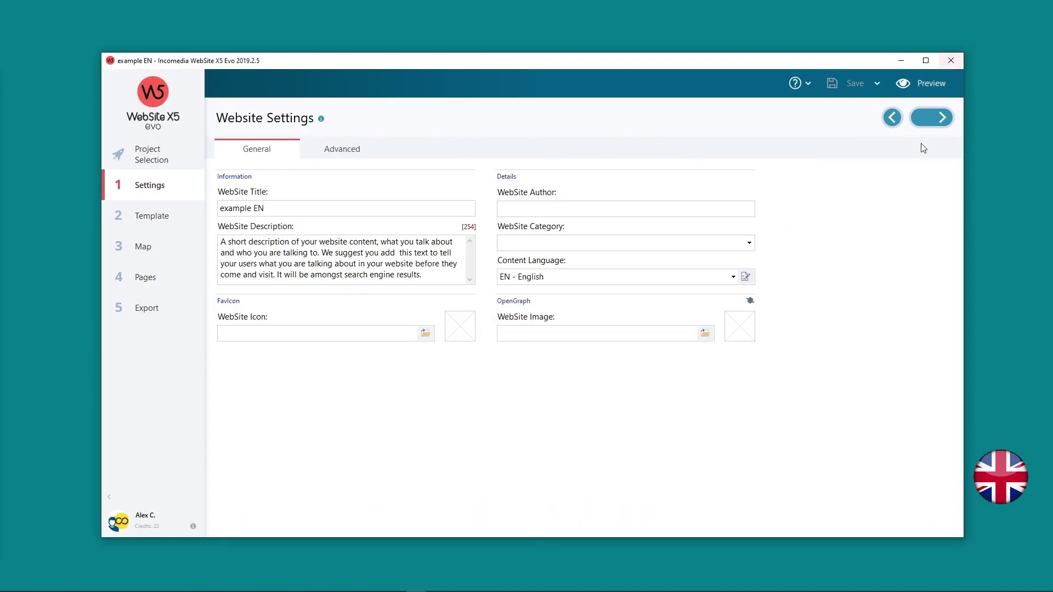
# Duplicate example EN and rename the copy from 'example EN (1)' to 'example PT'.
pyautogui.click(132, 150)
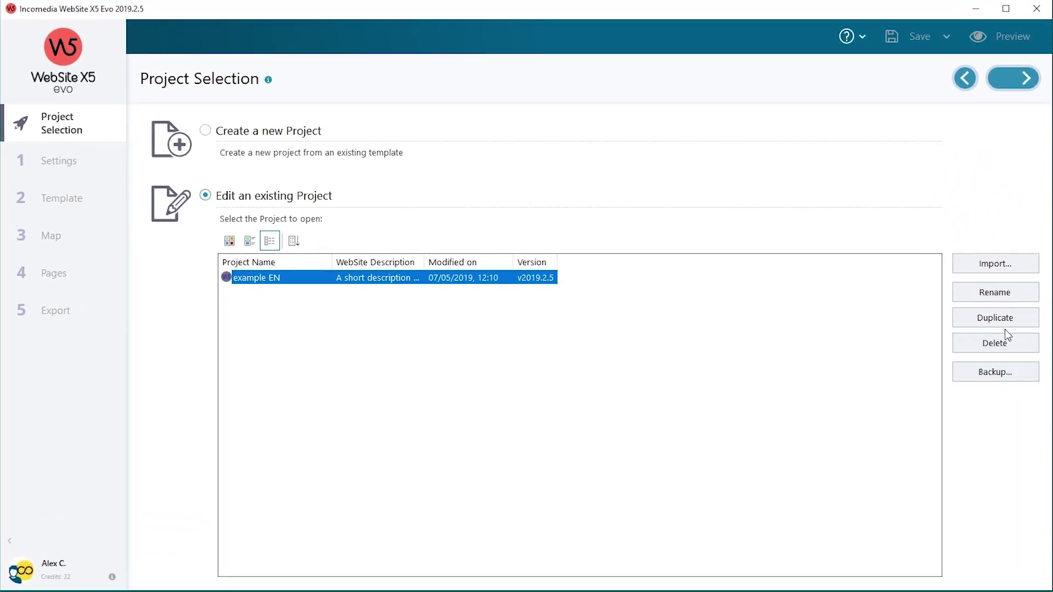
pyautogui.click(1003, 321)
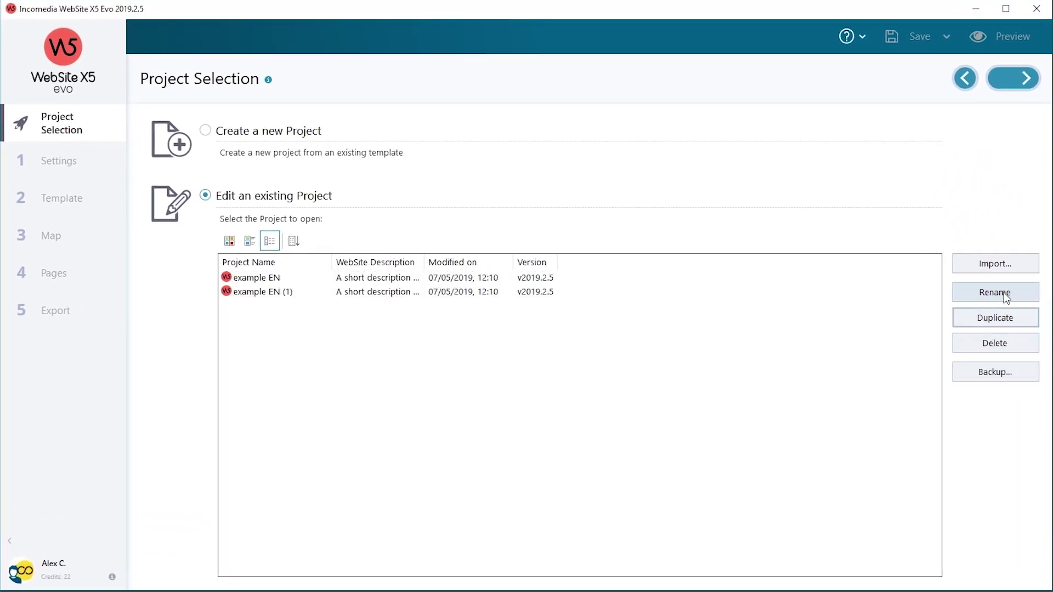
pyautogui.click(302, 293)
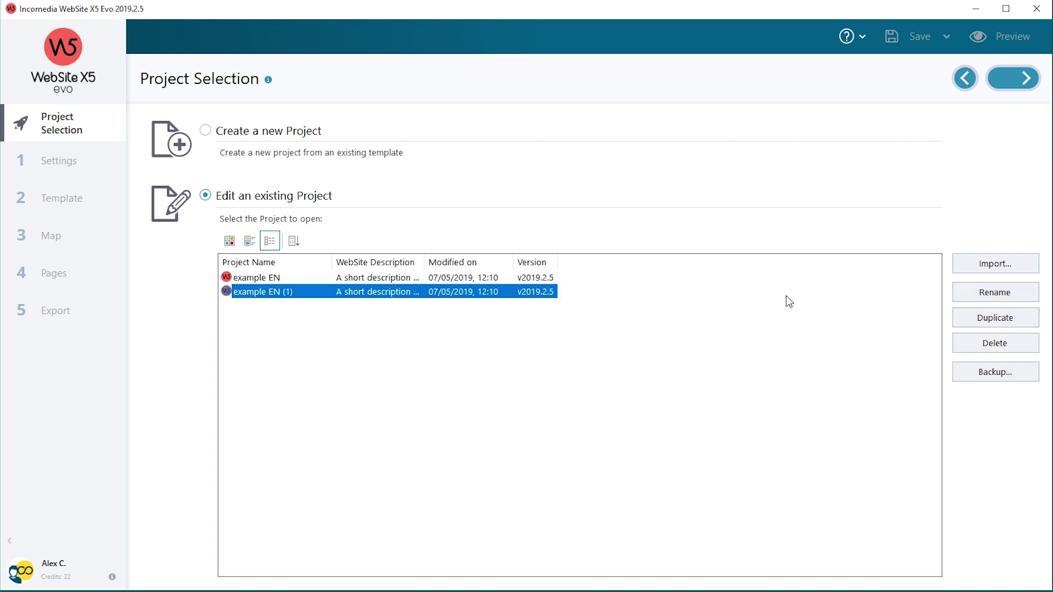
pyautogui.click(978, 299)
pyautogui.moveTo(301, 292); pyautogui.dragTo(276, 292)
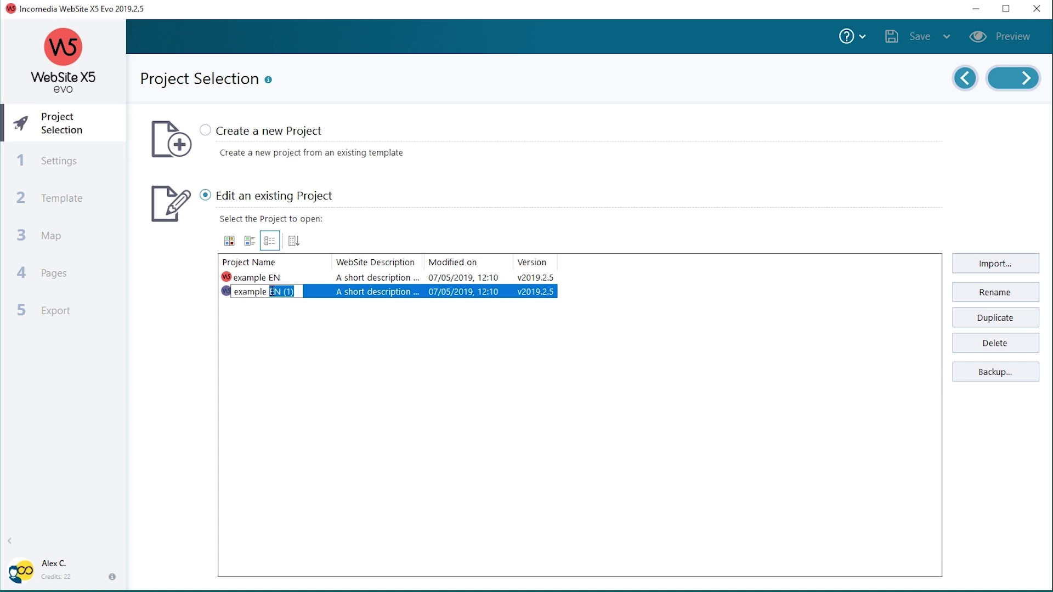
pyautogui.write('PT')
pyautogui.press('Return')
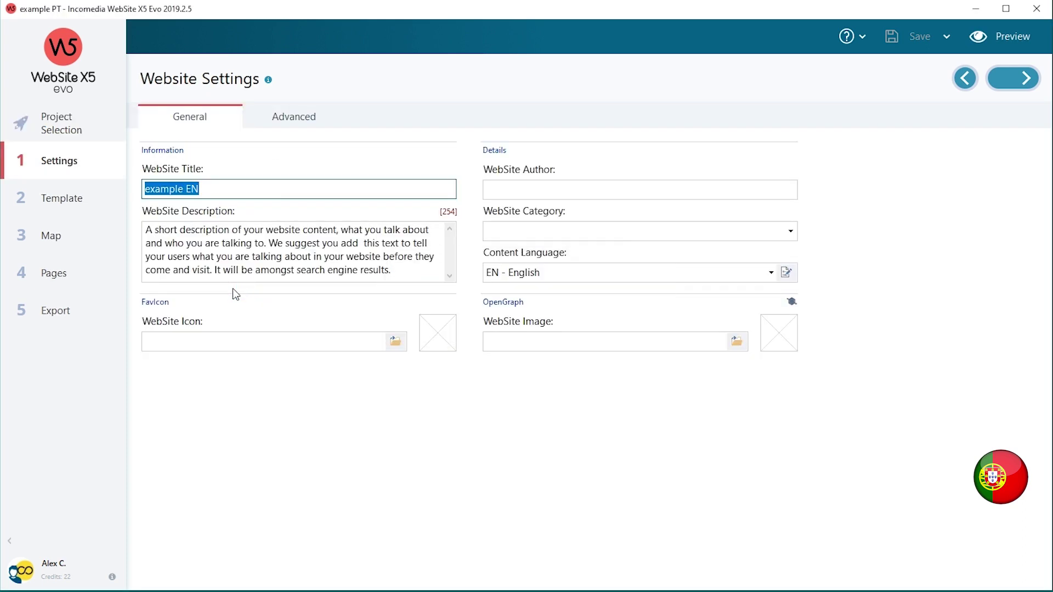
# Change the website title to 'example PT' and set content language to PT - Portuguese.
pyautogui.moveTo(208, 188); pyautogui.dragTo(188, 188)
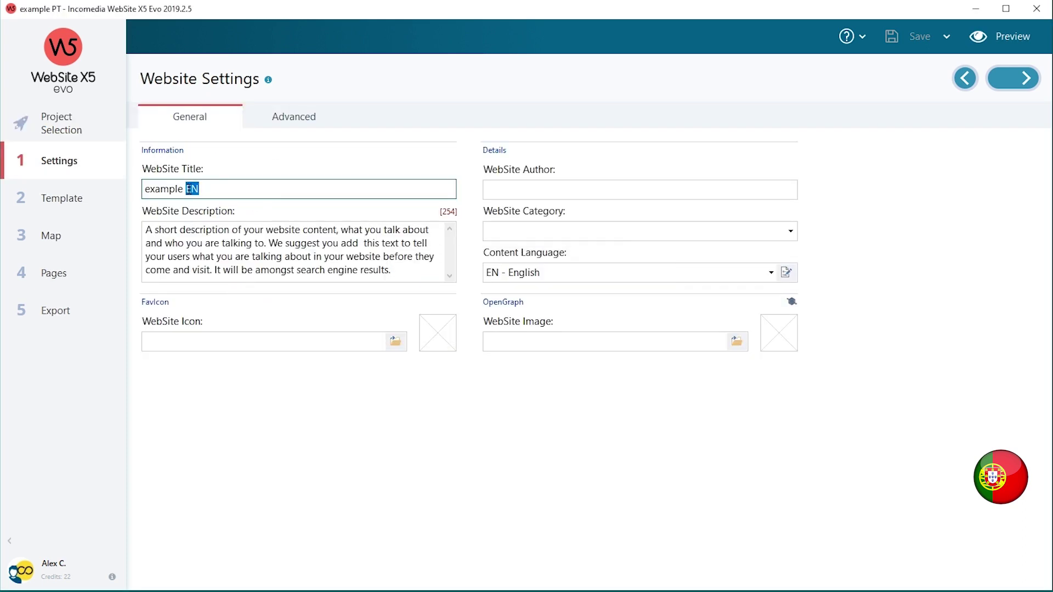
pyautogui.write('PT')
pyautogui.click(656, 275)
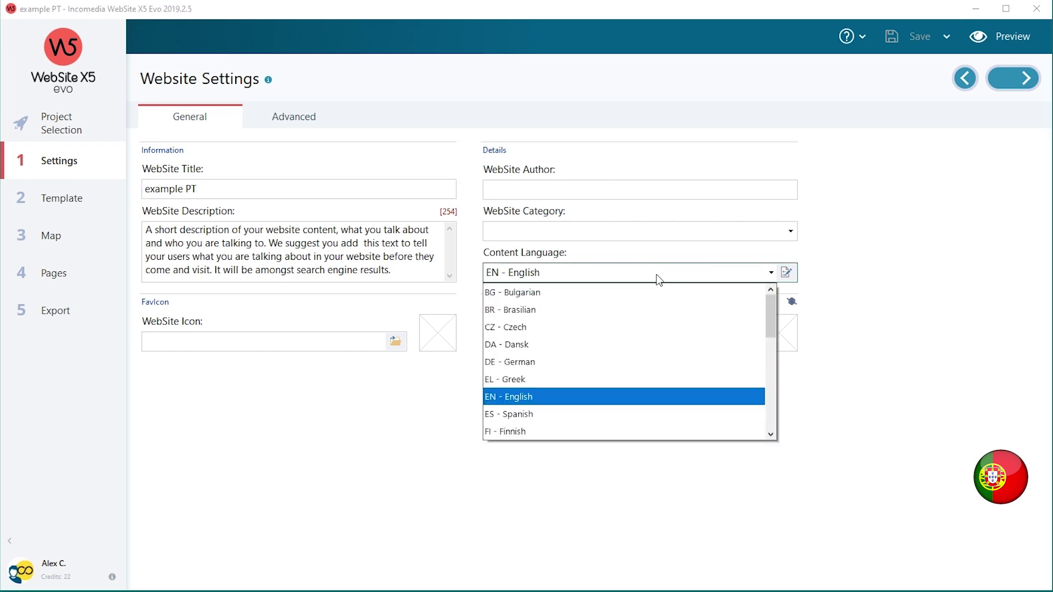
pyautogui.scroll(-3, 560, 380)
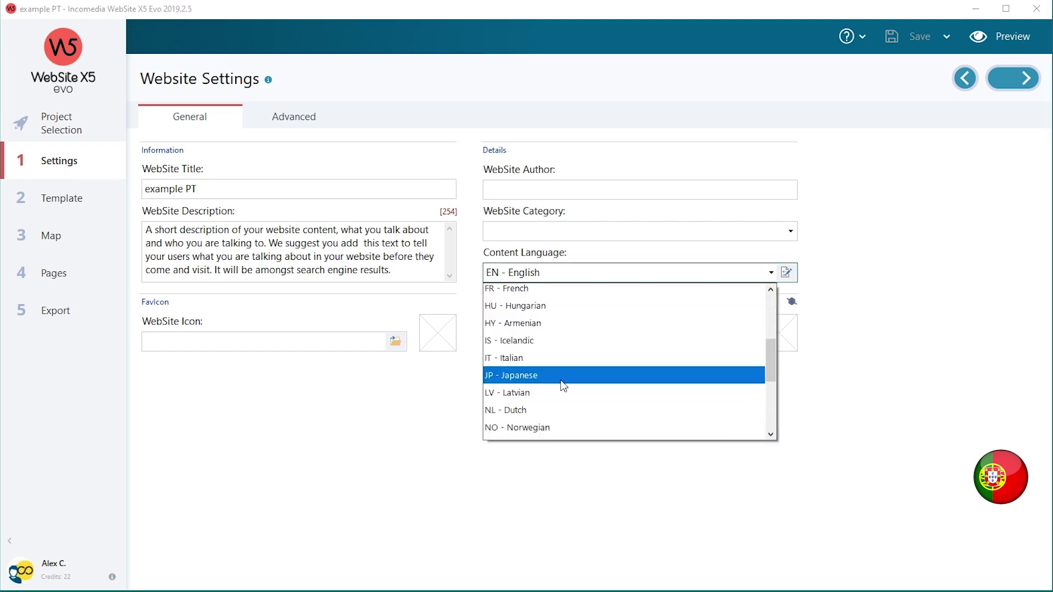
pyautogui.scroll(-2, 563, 386)
pyautogui.click(561, 382)
# Replace the English description with the pasted Portuguese text and select the About us heading.
pyautogui.moveTo(392, 270); pyautogui.dragTo(141, 236)
pyautogui.press('BackSpace')
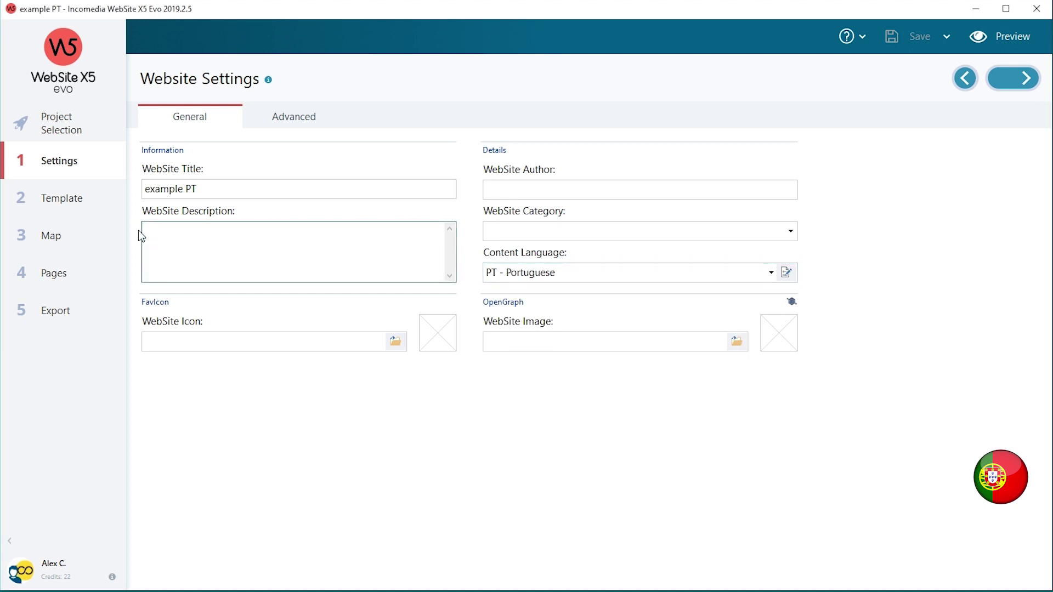
pyautogui.hotkey('ctrl', 'v')
pyautogui.moveTo(262, 191); pyautogui.dragTo(133, 188)
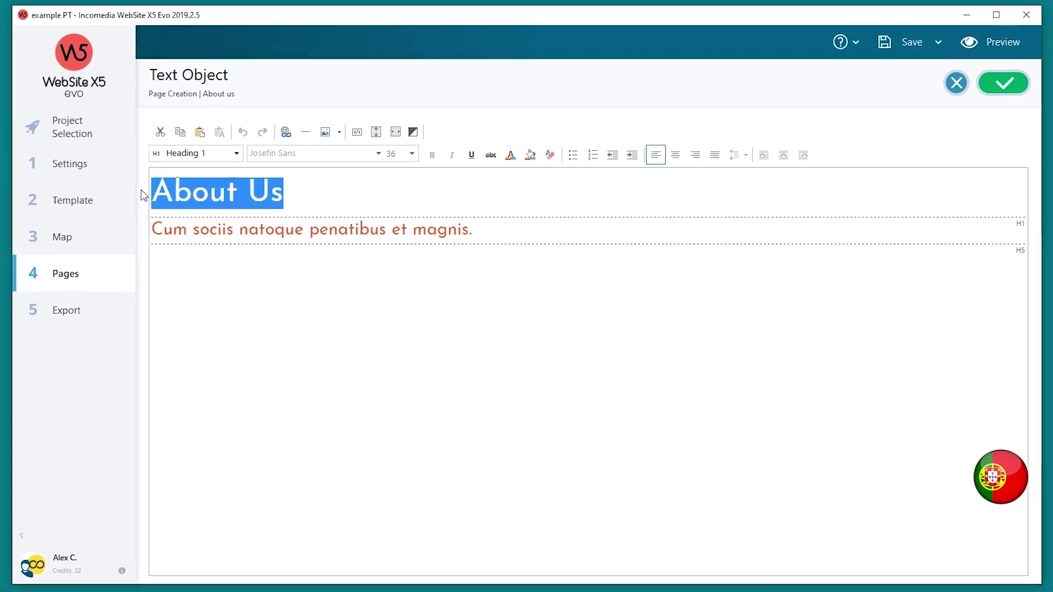
# Retitle the About us heading 'Sobre nós', preview the Portuguese page, then reopen example EN.
pyautogui.write('Sobre nós')
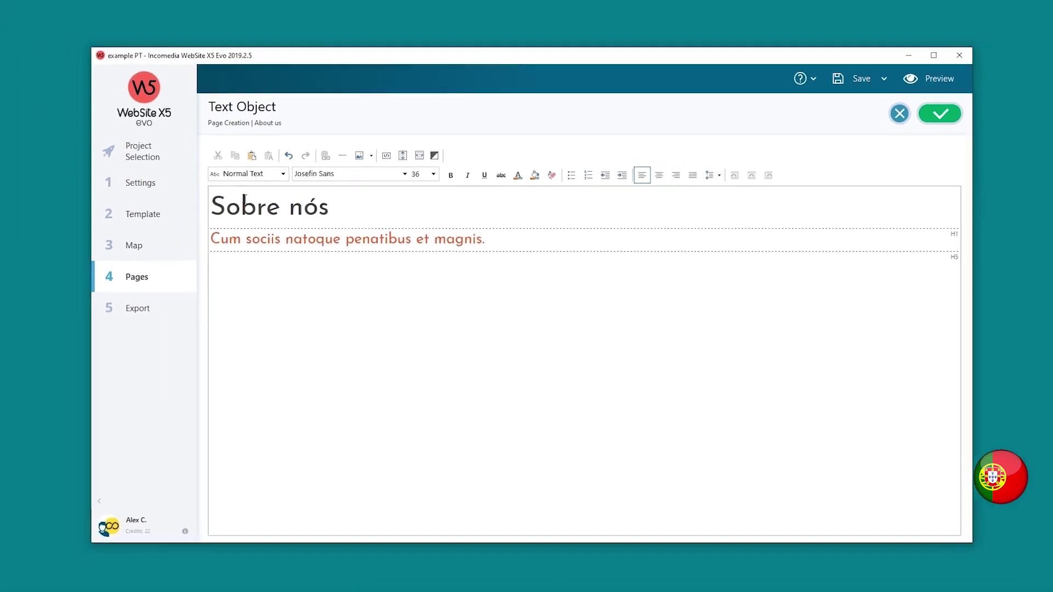
pyautogui.click(964, 99)
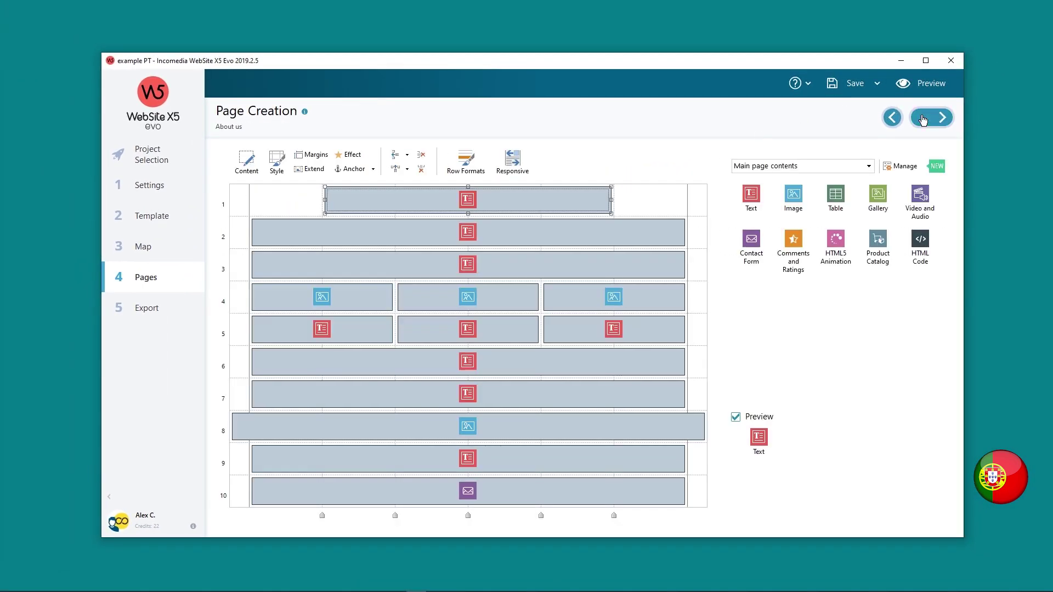
pyautogui.click(932, 83)
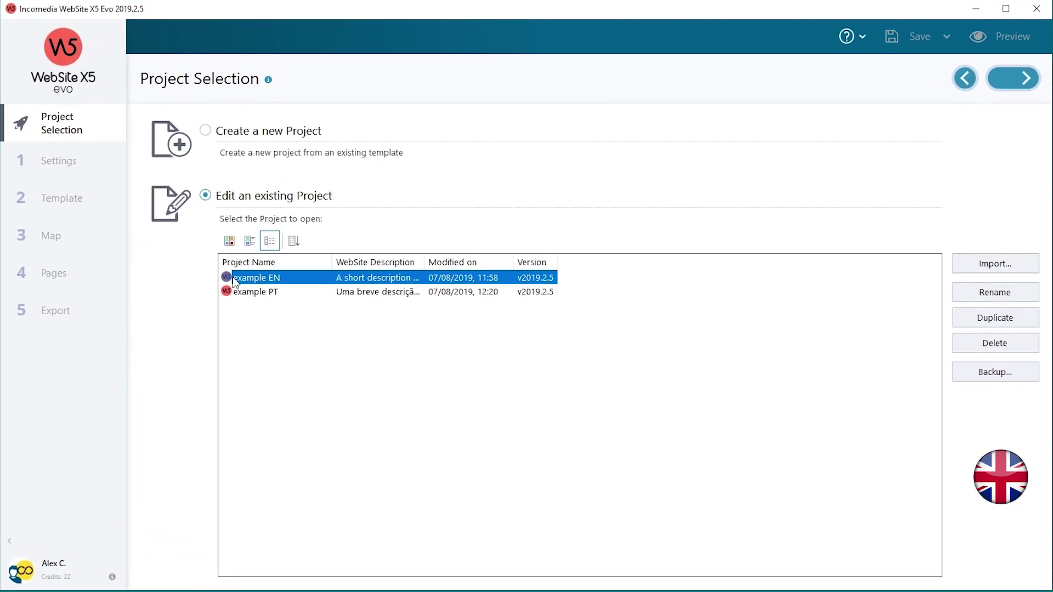
pyautogui.doubleClick(234, 280)
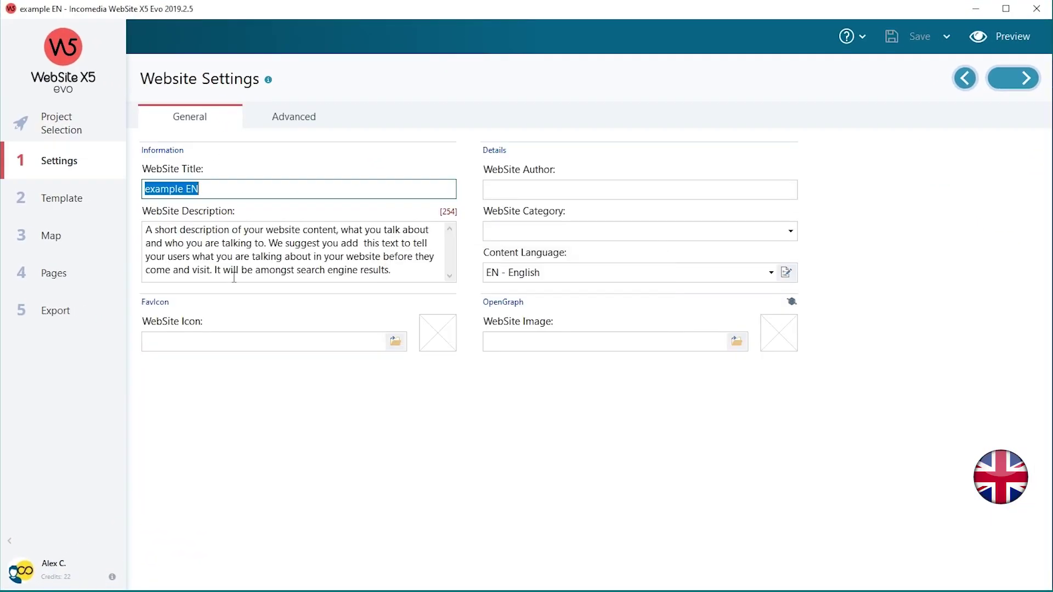
# Place a Main page Text object below the menu in the English template header and type EN | PT.
pyautogui.click(70, 200)
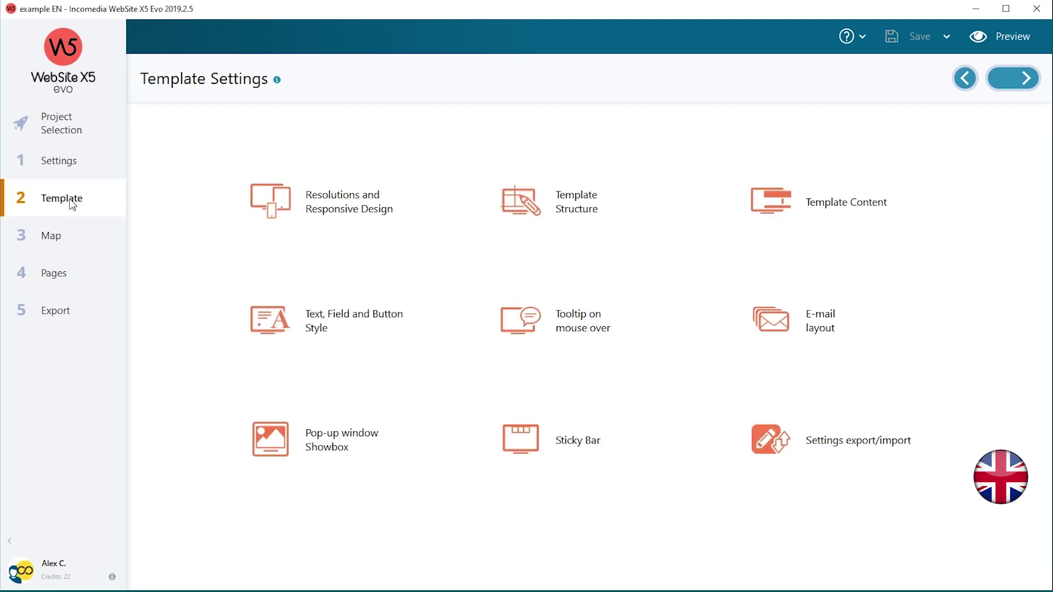
pyautogui.click(789, 216)
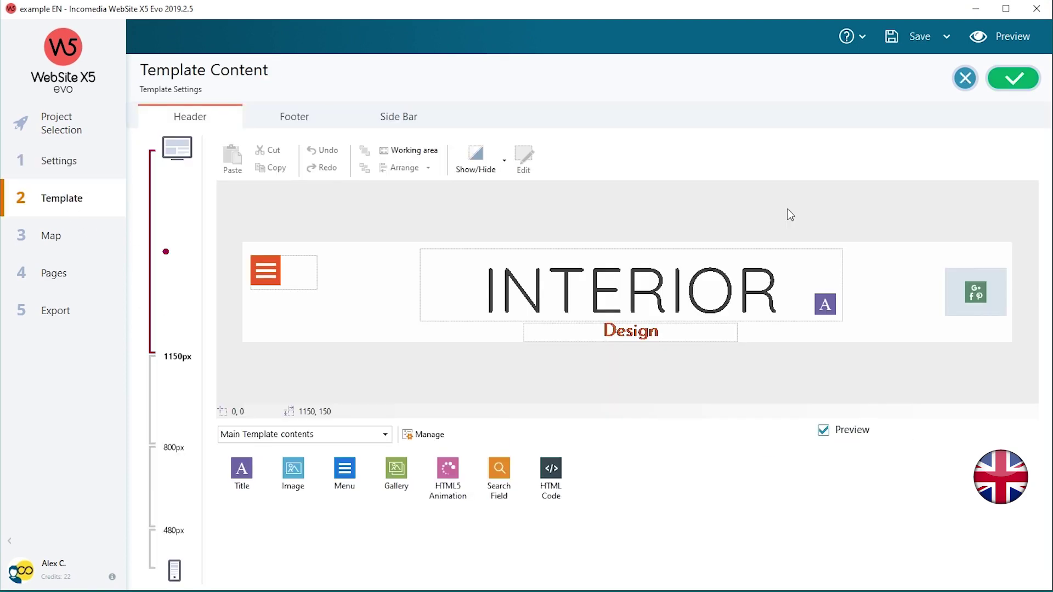
pyautogui.click(384, 434)
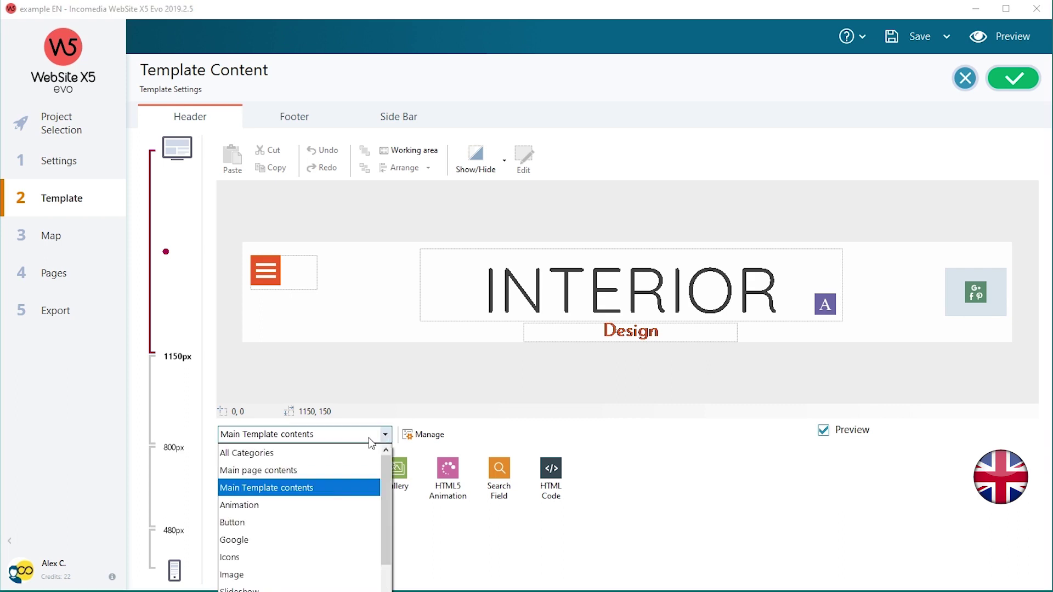
pyautogui.click(317, 474)
pyautogui.moveTo(241, 468); pyautogui.dragTo(306, 324)
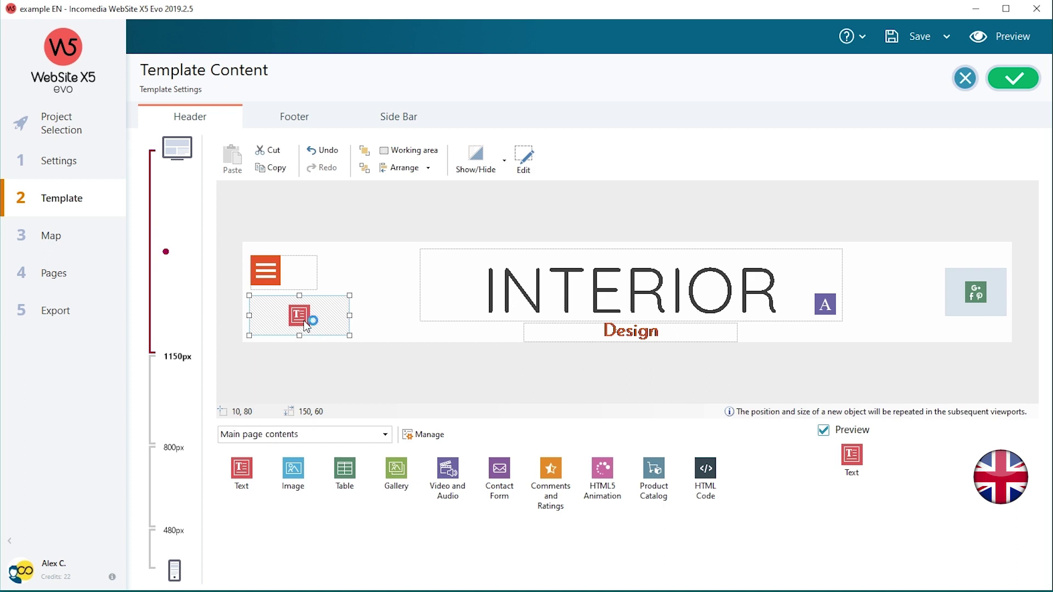
pyautogui.doubleClick(302, 326)
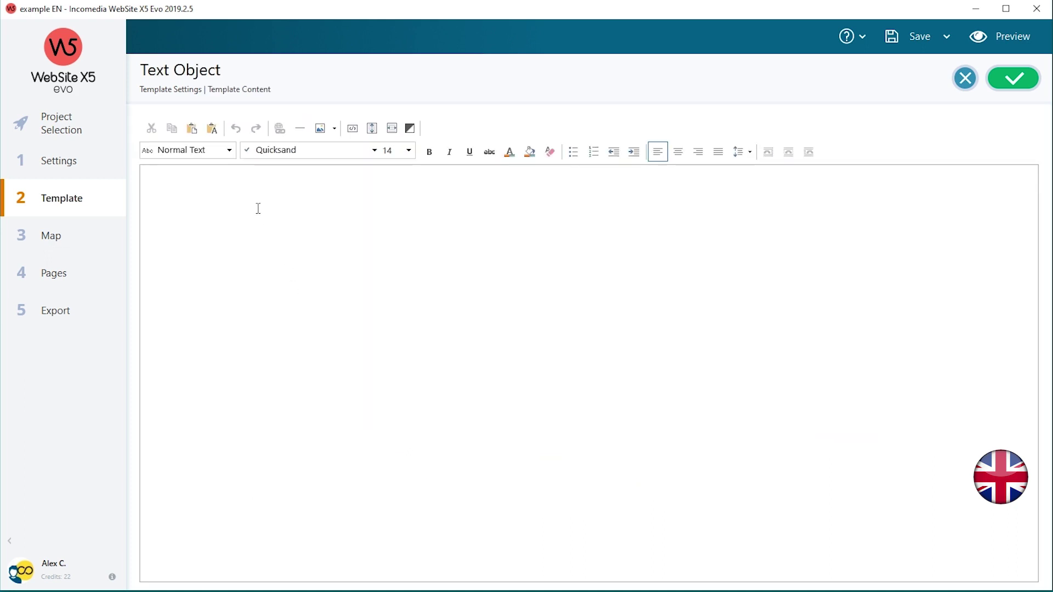
pyautogui.write('EN | PT')
pyautogui.moveTo(182, 176); pyautogui.dragTo(167, 176)
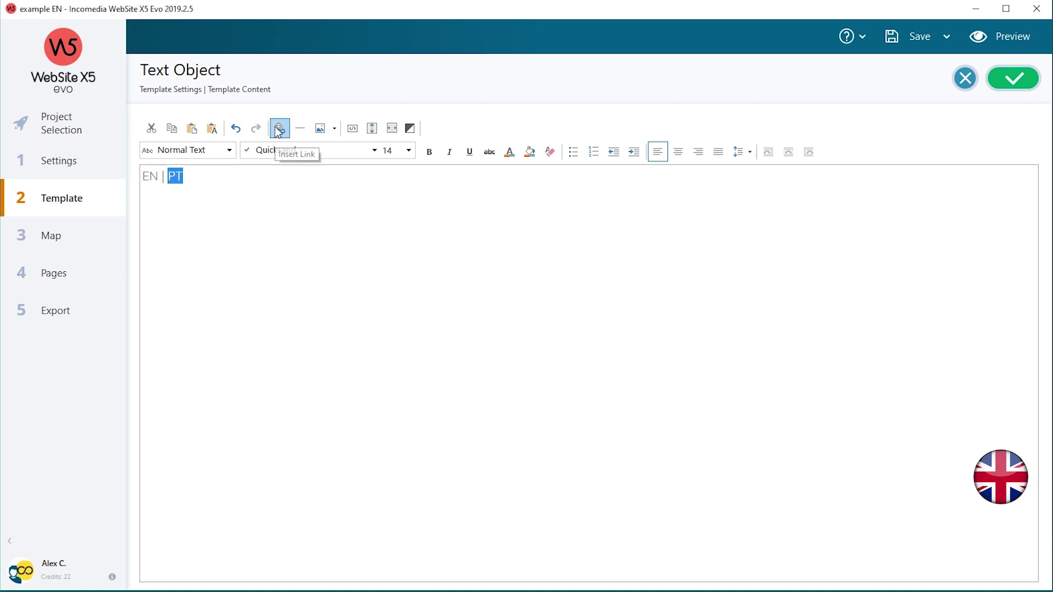
pyautogui.click(279, 130)
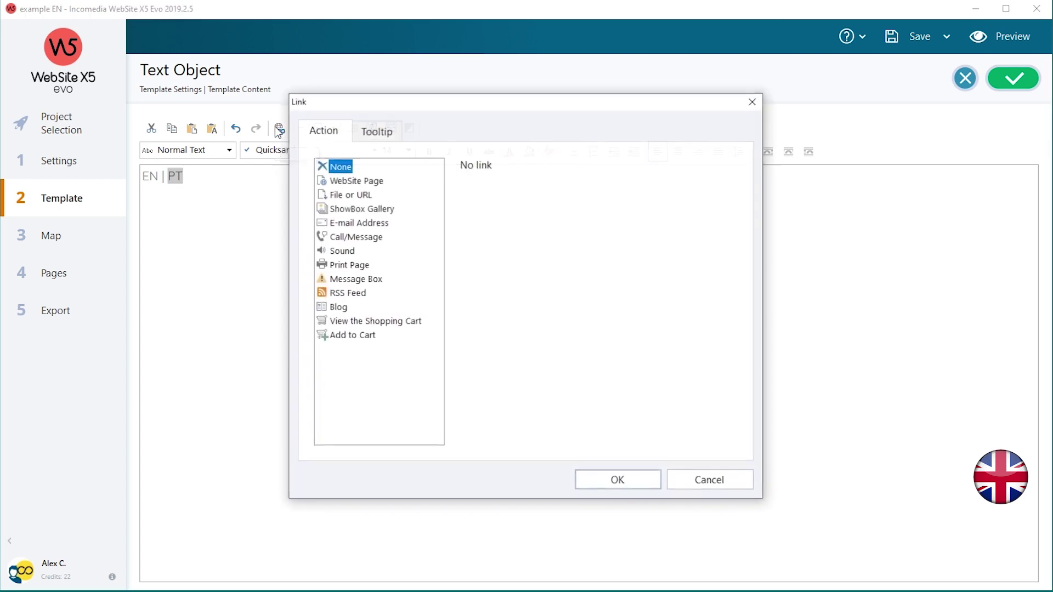
pyautogui.click(335, 196)
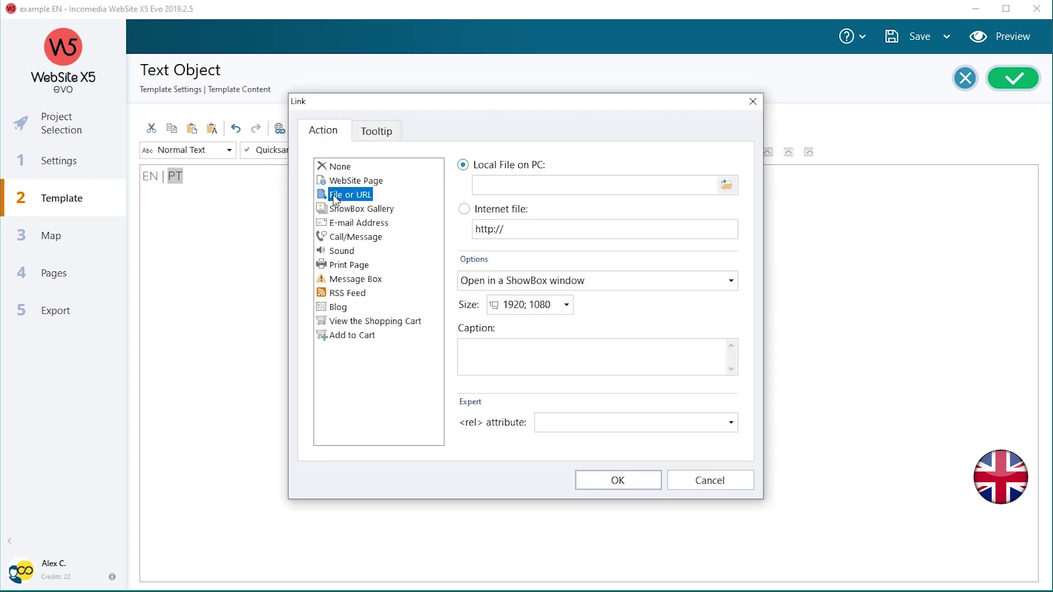
pyautogui.click(500, 215)
pyautogui.click(505, 228)
pyautogui.write('www.example.com/pt')
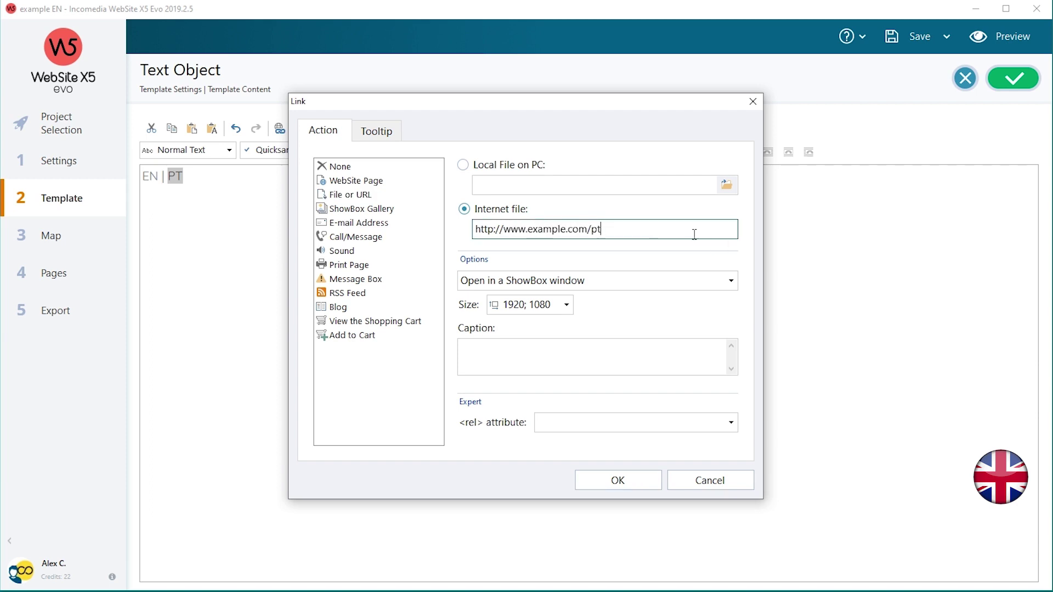
# Apply the PT link and close the text and header content editors.
pyautogui.click(618, 480)
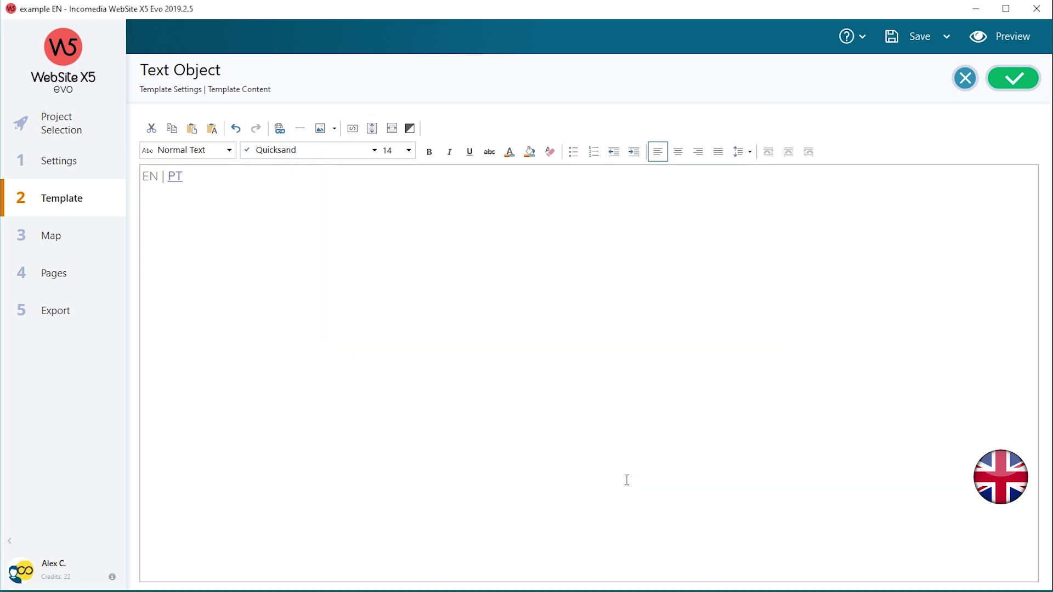
pyautogui.click(1015, 81)
pyautogui.click(1014, 81)
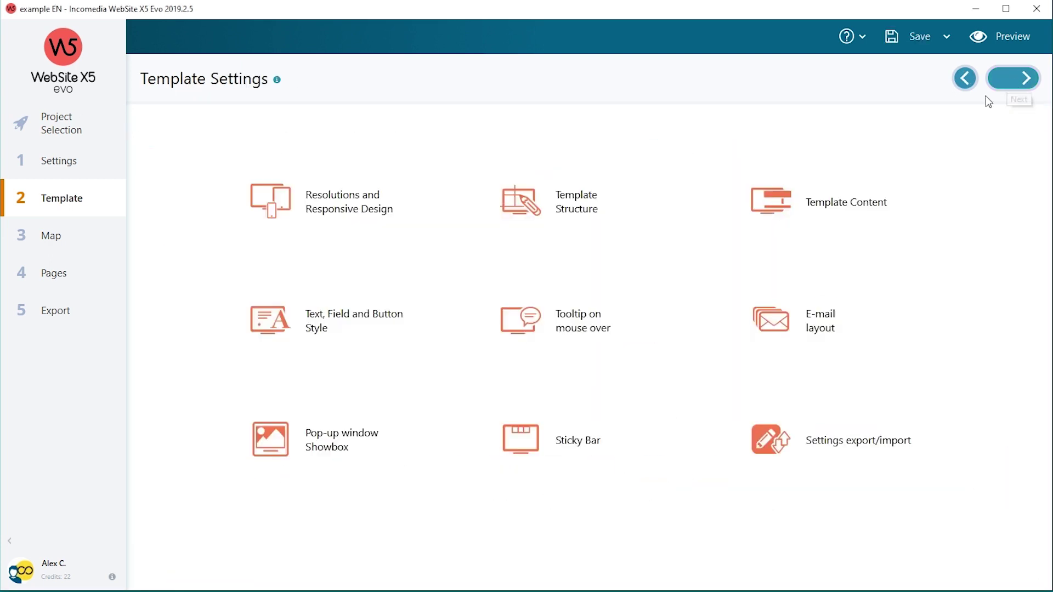
# Open example PT and drop a Text object into its template header under the menu.
pyautogui.click(83, 132)
pyautogui.doubleClick(260, 294)
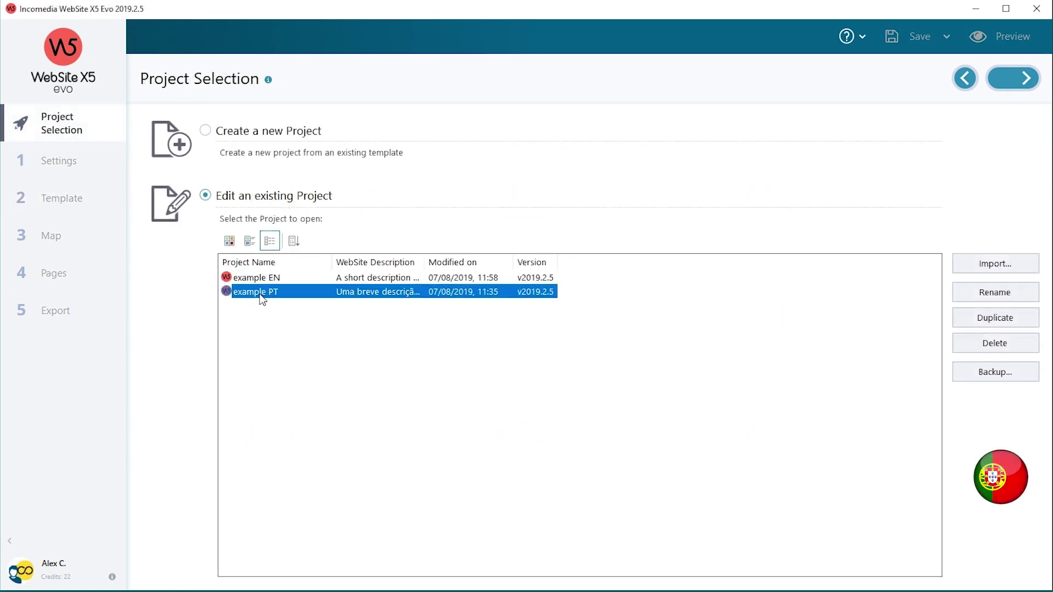
pyautogui.click(70, 209)
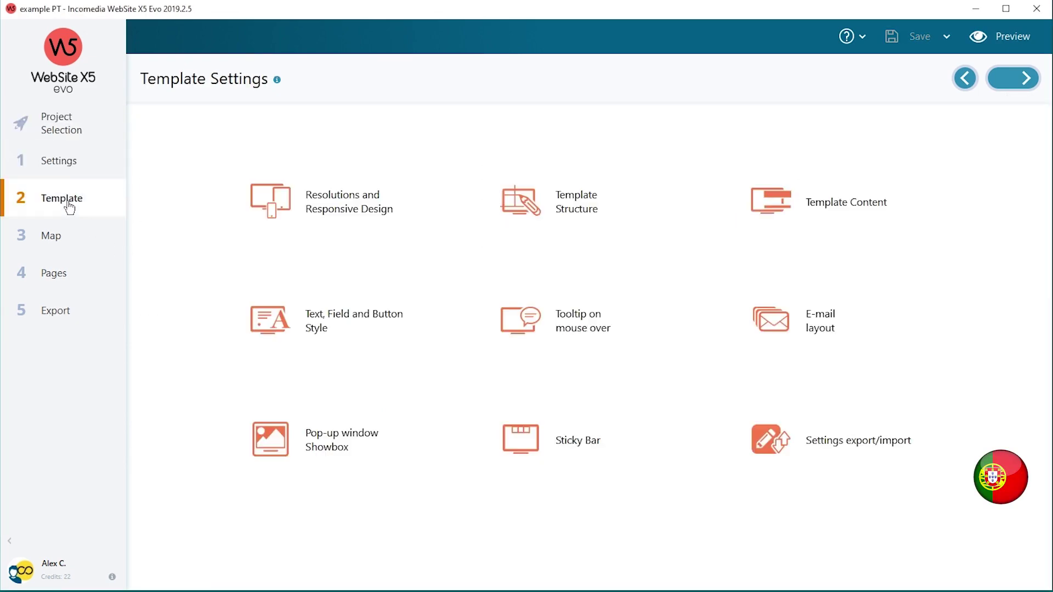
pyautogui.click(765, 207)
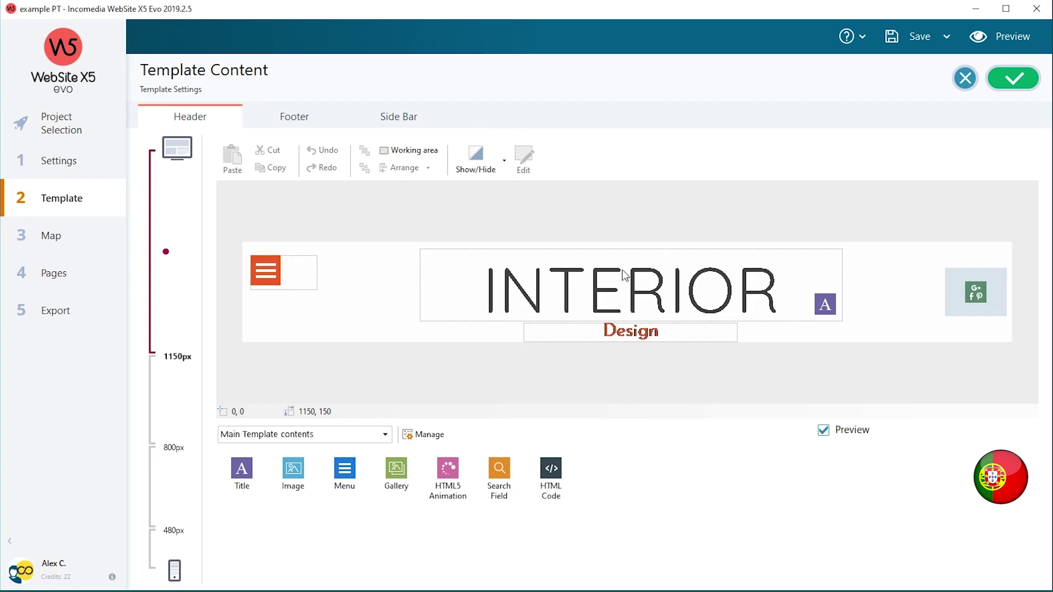
pyautogui.click(357, 434)
pyautogui.click(316, 460)
pyautogui.moveTo(244, 481); pyautogui.dragTo(302, 316)
pyautogui.doubleClick(303, 317)
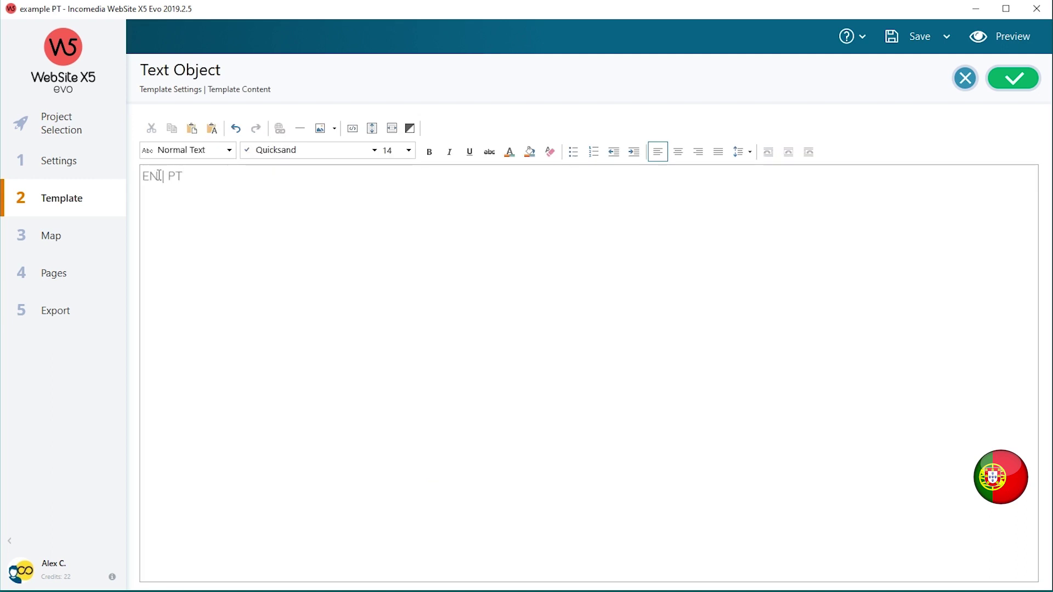
pyautogui.moveTo(159, 175); pyautogui.dragTo(144, 175)
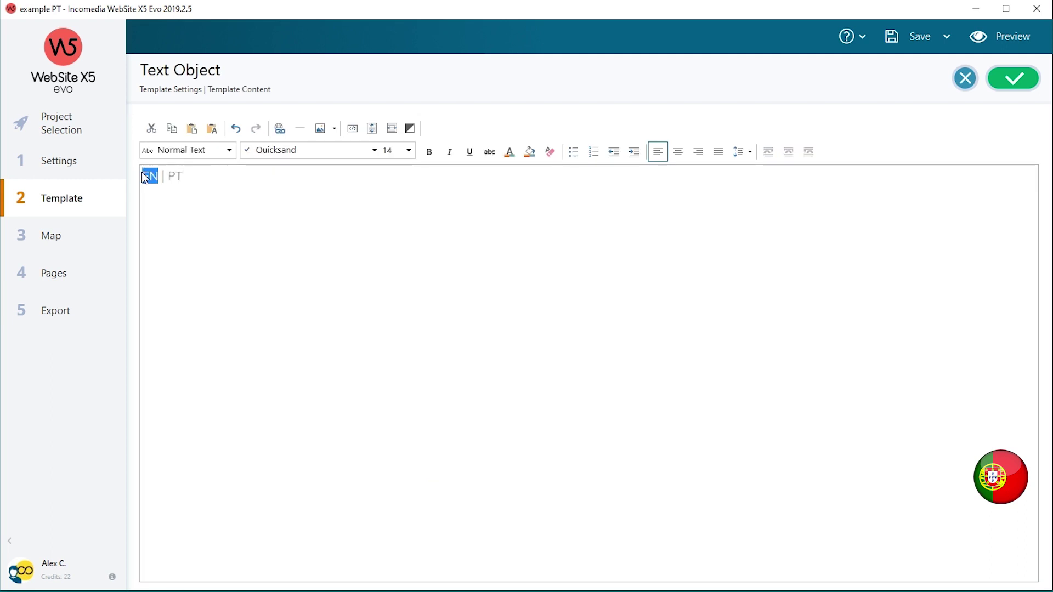
pyautogui.click(279, 129)
pyautogui.click(351, 197)
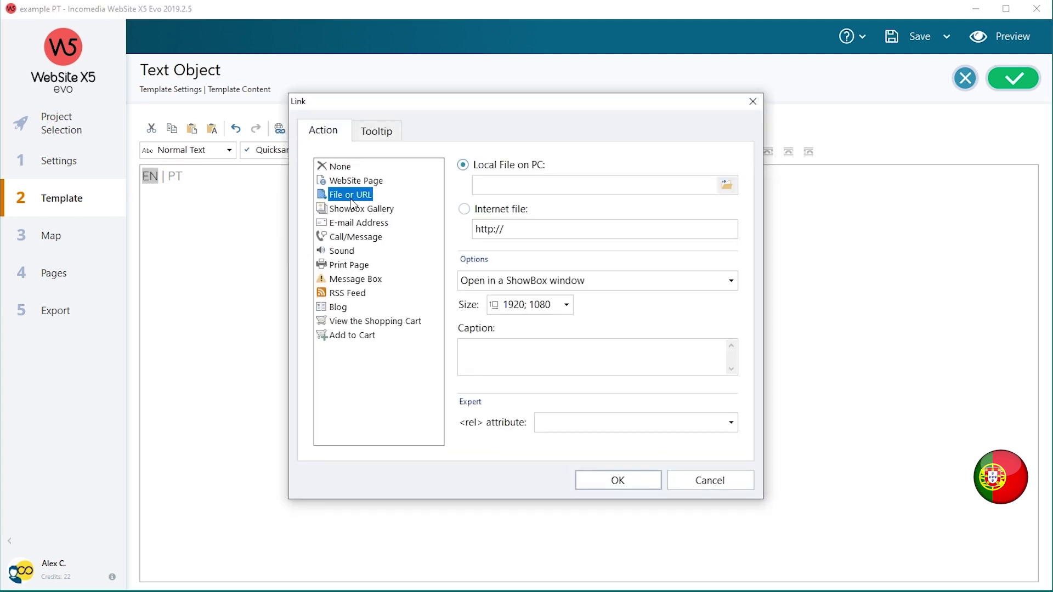
pyautogui.click(464, 209)
pyautogui.click(510, 229)
pyautogui.write('www.example')
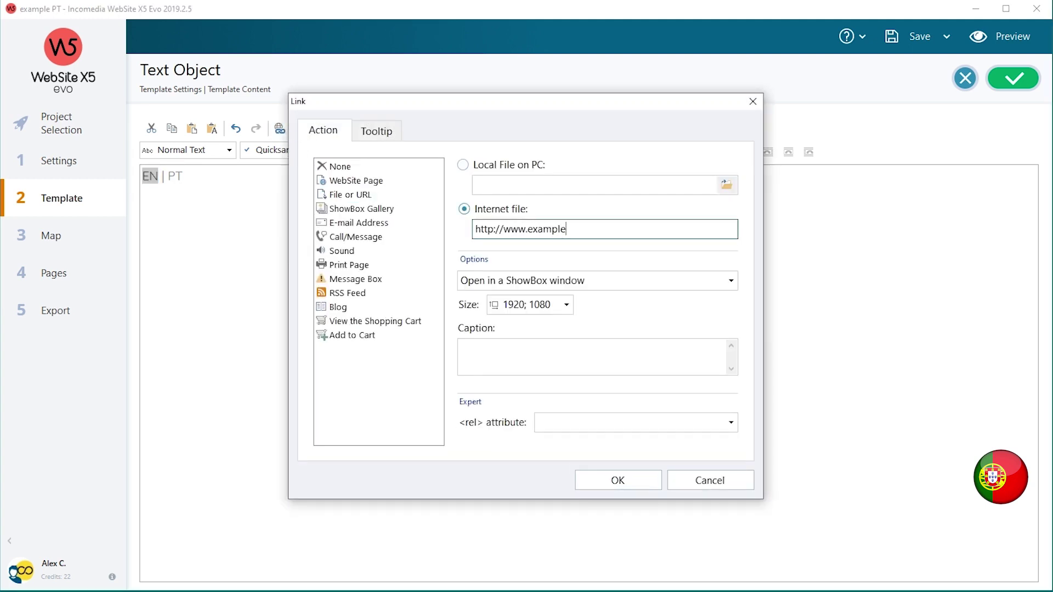
pyautogui.write('.com')
pyautogui.click(638, 480)
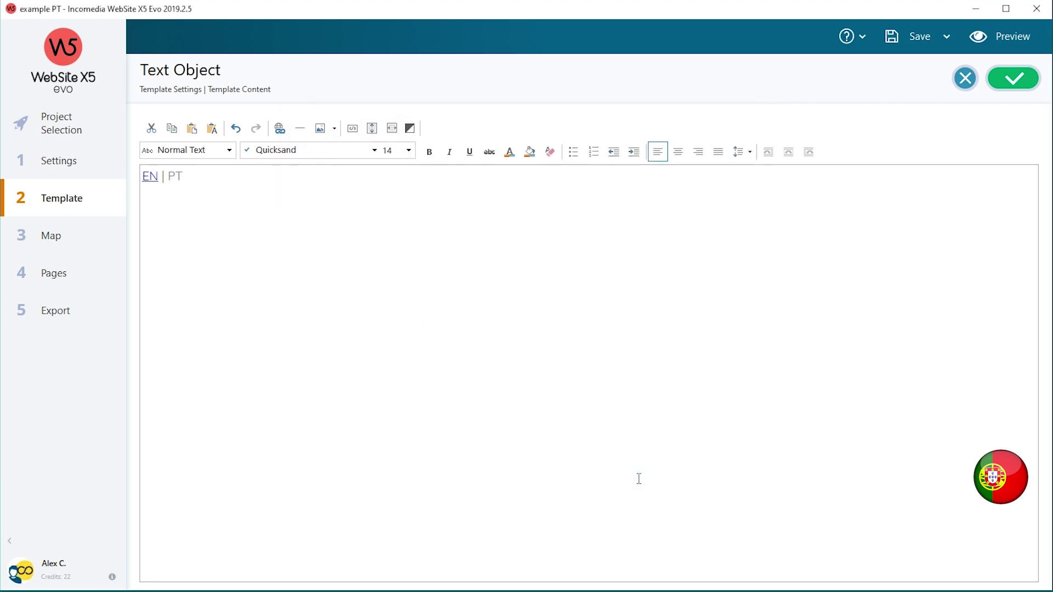
pyautogui.click(1017, 90)
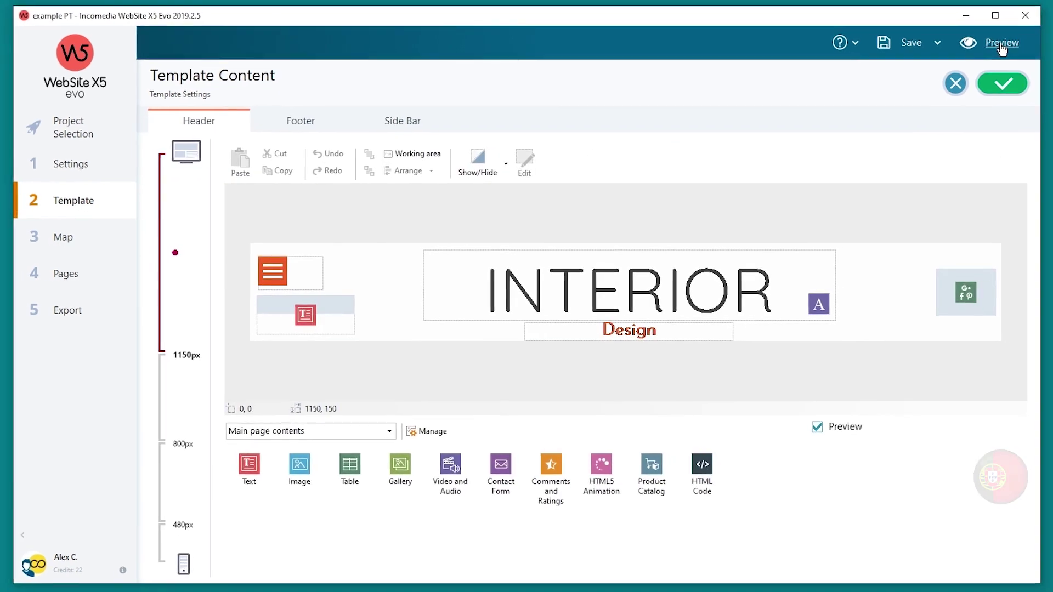
# Preview the Portuguese website, then open the example EN project.
pyautogui.click(999, 36)
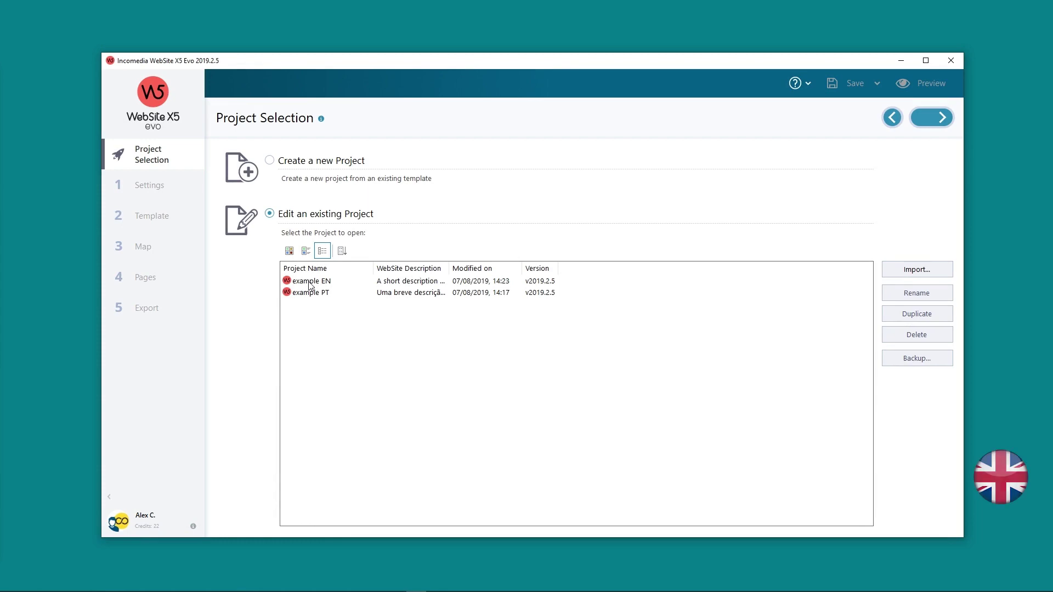
pyautogui.click(309, 283)
pyautogui.doubleClick(309, 283)
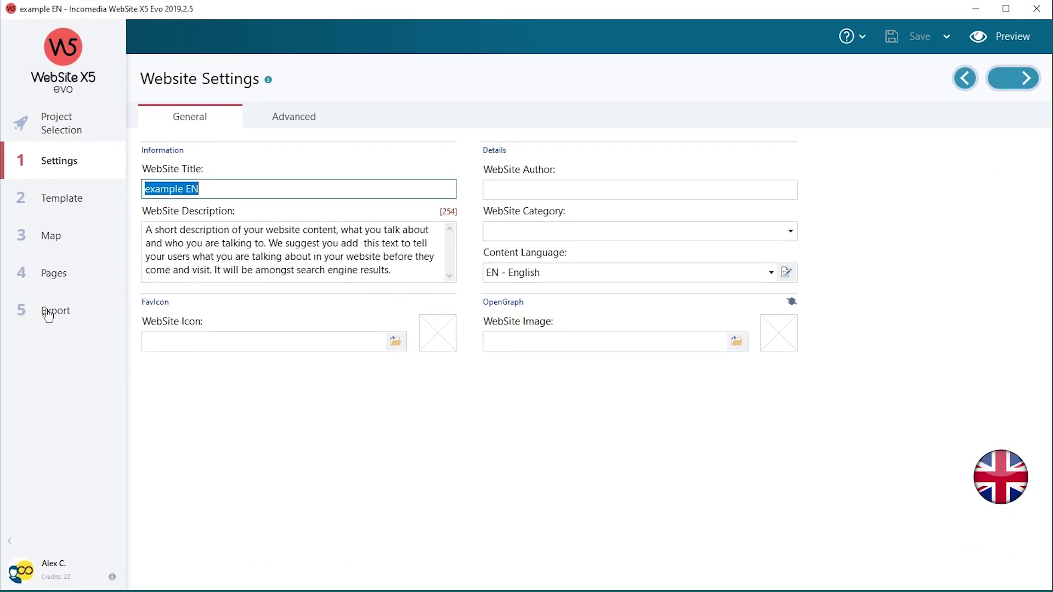
pyautogui.click(49, 313)
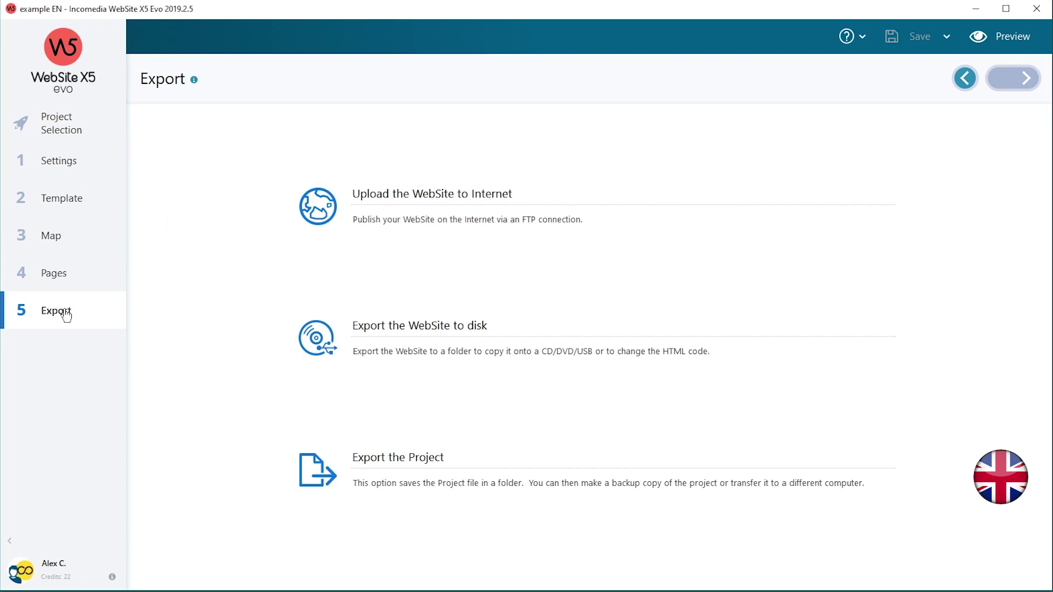
pyautogui.click(400, 195)
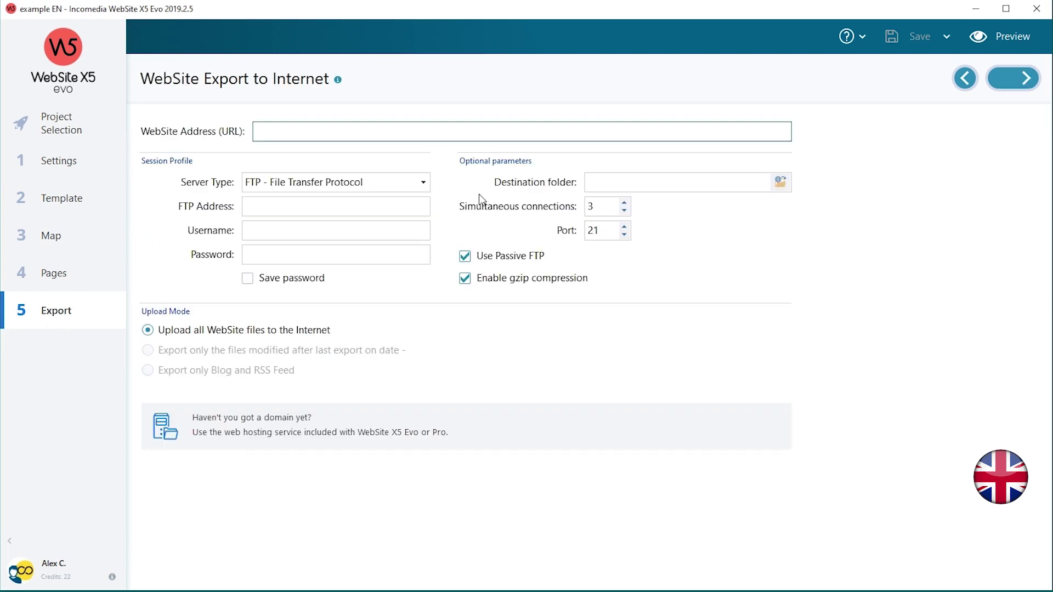
pyautogui.write('www.example.com')
pyautogui.press('Tab')
pyautogui.press('Tab')
pyautogui.write('ftp address')
pyautogui.press('Tab')
pyautogui.write('username')
pyautogui.press('Tab')
pyautogui.write('pass')
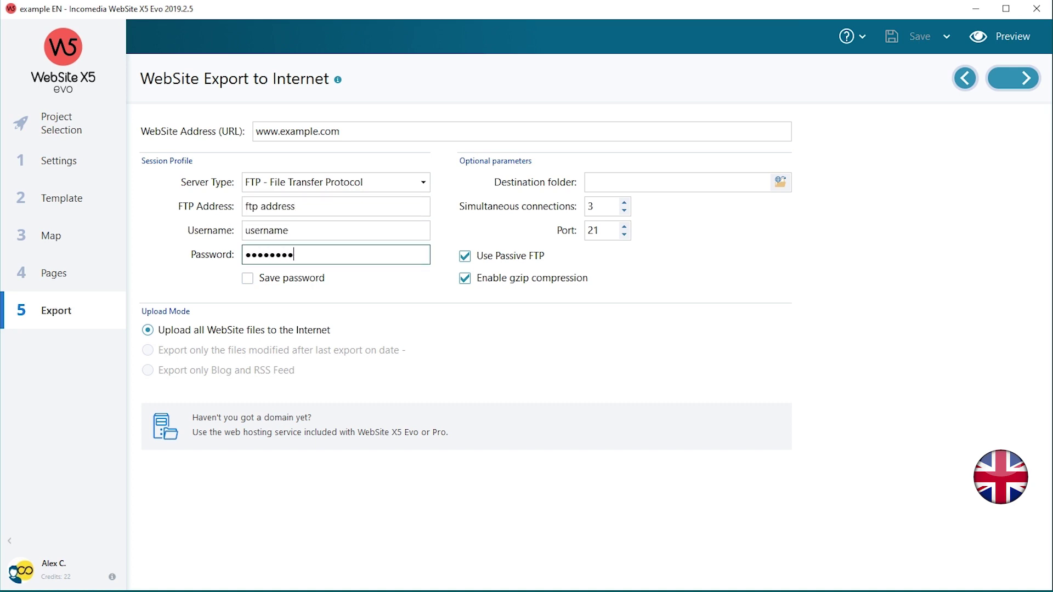
pyautogui.click(740, 187)
pyautogui.write('example')
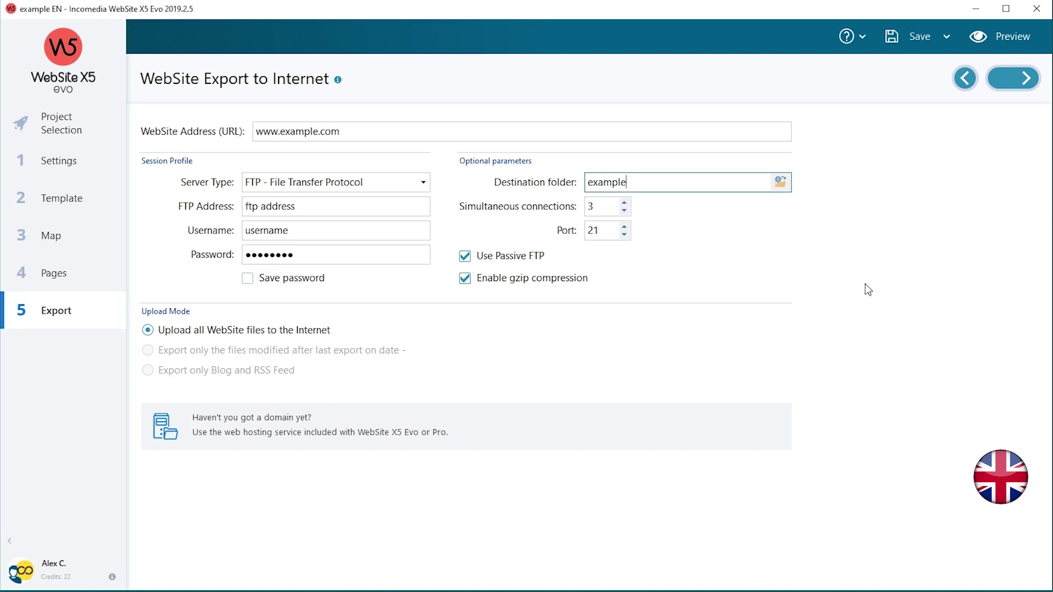
pyautogui.click(1010, 87)
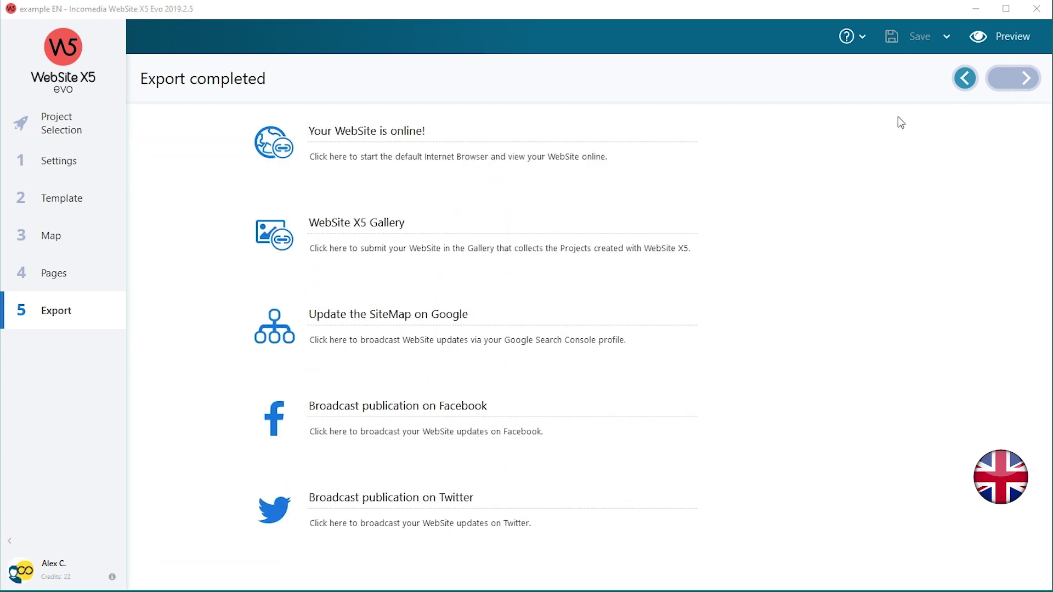
# Open the example PT project and choose to upload the website to the internet.
pyautogui.click(24, 125)
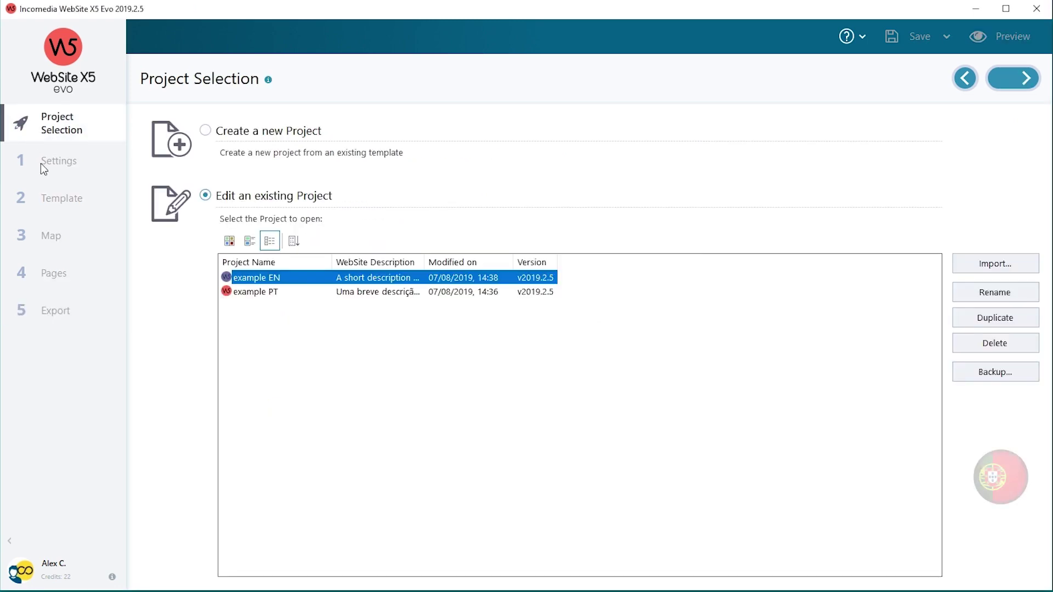
pyautogui.doubleClick(245, 292)
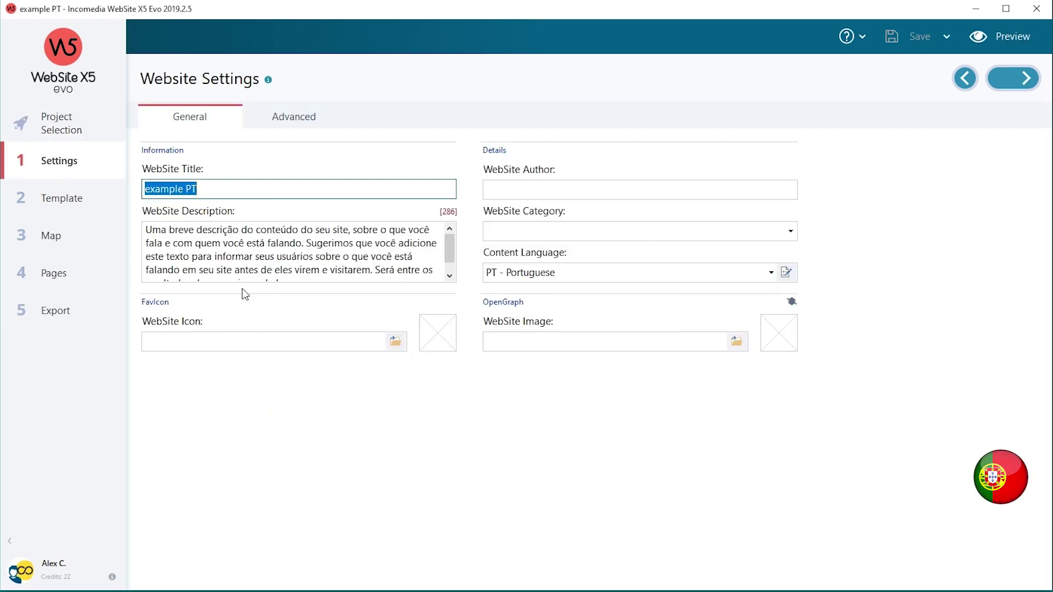
pyautogui.click(32, 319)
pyautogui.click(411, 204)
# Enter the FTP address, username and password, and set destination folder to 'example'.
pyautogui.write('ftp address')
pyautogui.press('Tab')
pyautogui.write('username')
pyautogui.press('Tab')
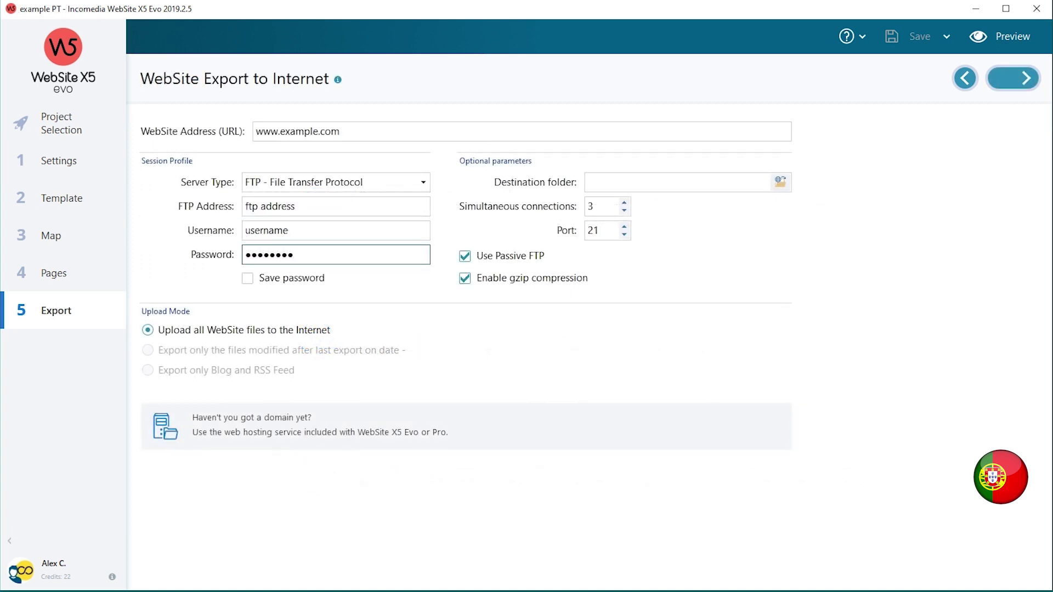
pyautogui.click(740, 187)
pyautogui.write('example')
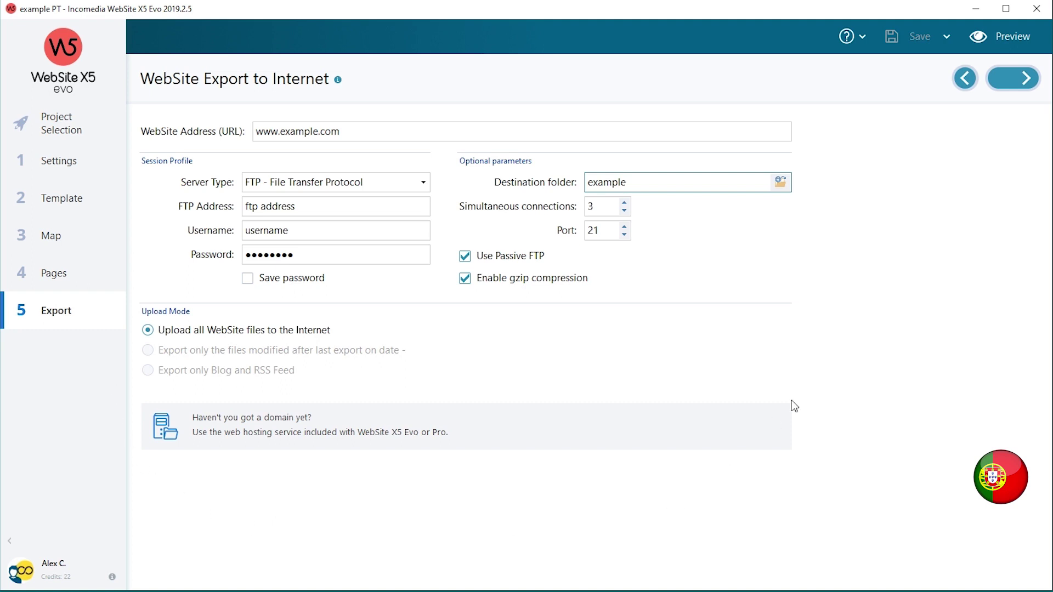
# Create a new server folder named 'pt' inside the destination folder.
pyautogui.click(779, 182)
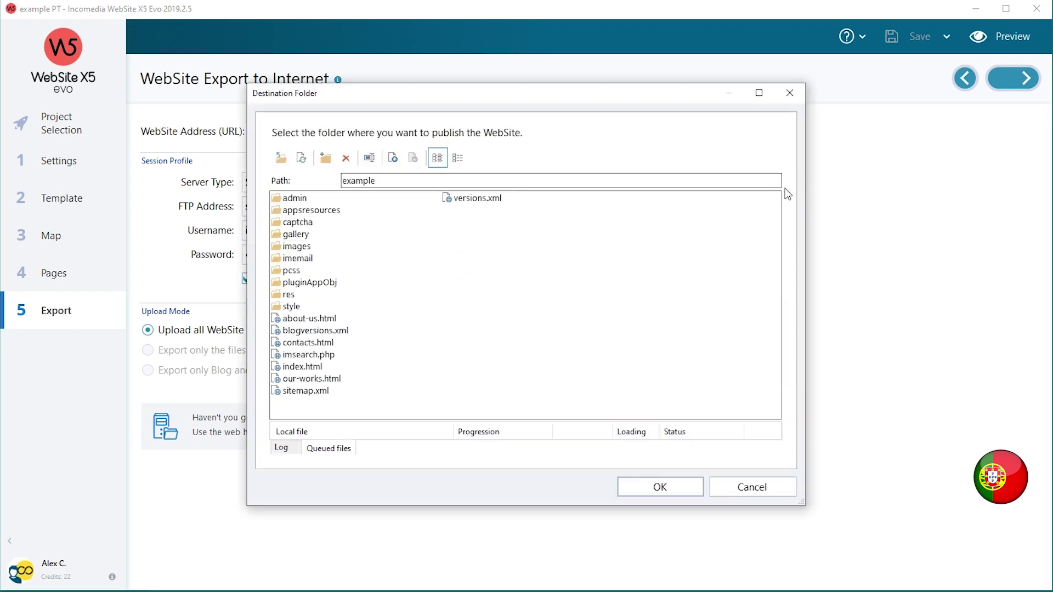
pyautogui.click(328, 160)
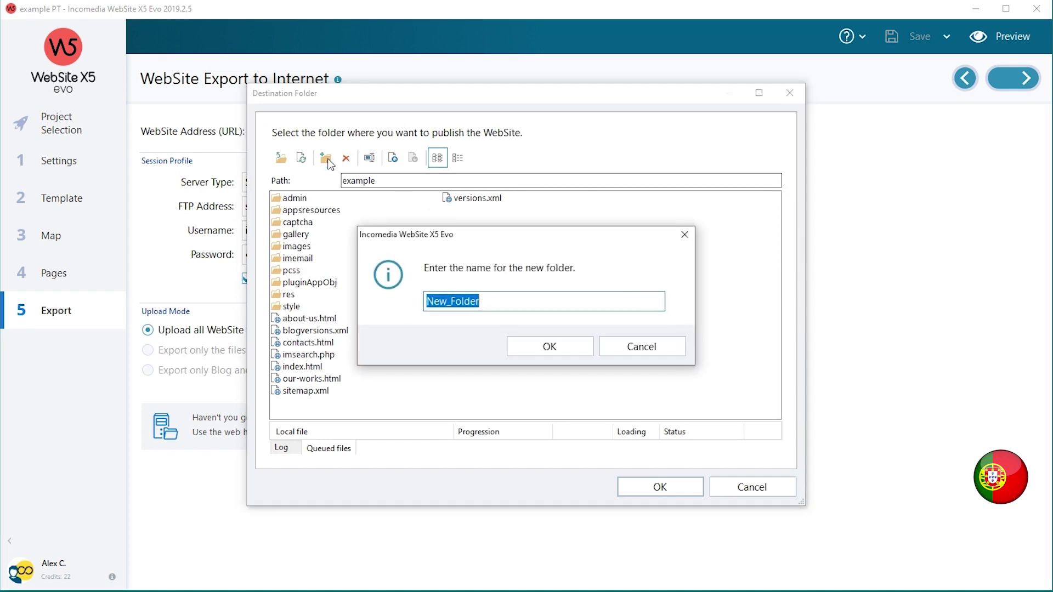
pyautogui.write('pt')
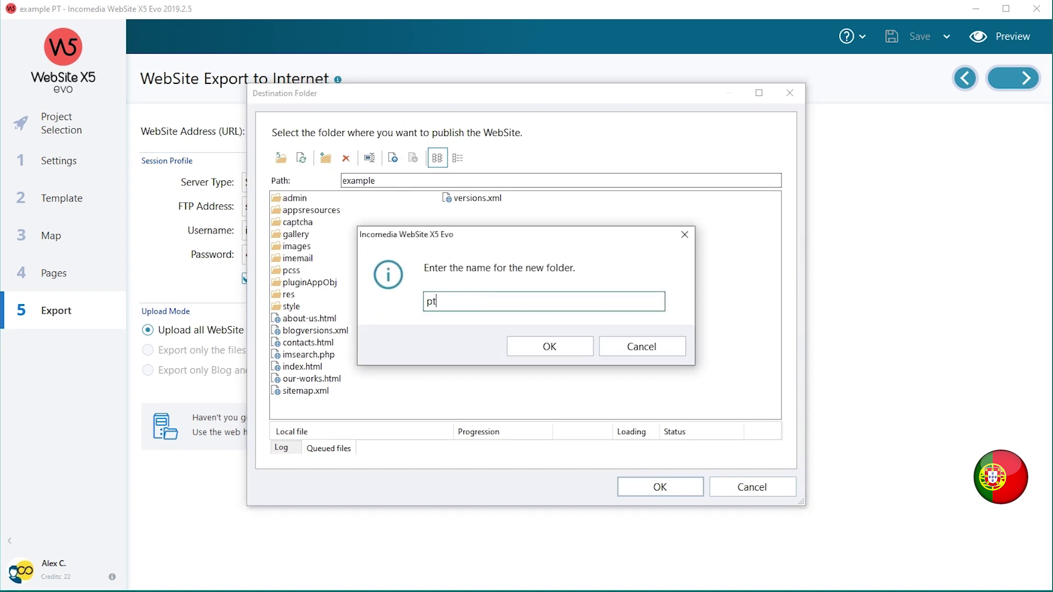
pyautogui.click(547, 346)
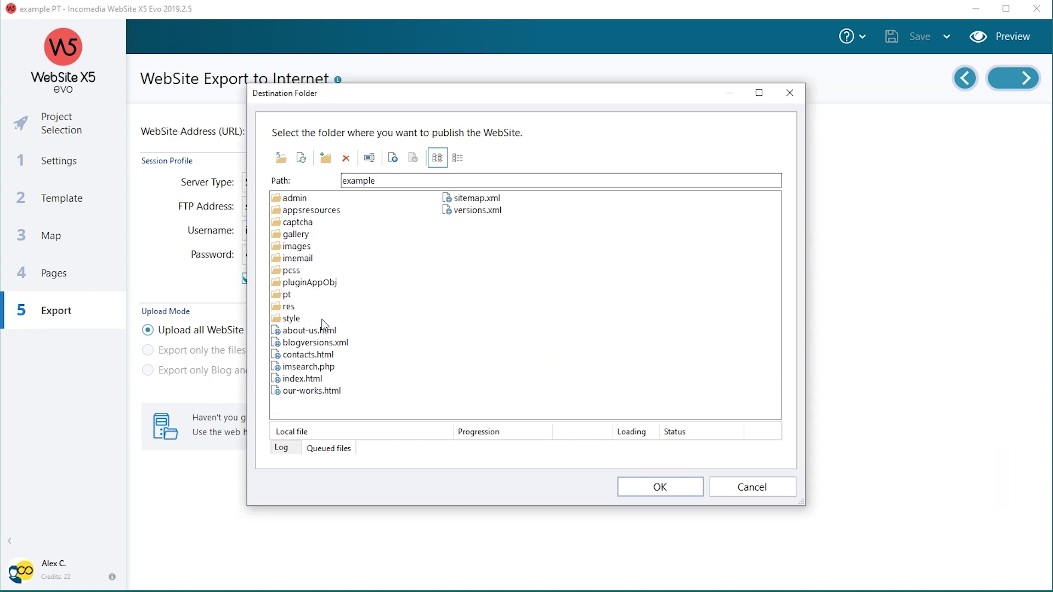
# Use example/pt as the destination folder and start uploading the Portuguese site.
pyautogui.click(278, 299)
pyautogui.doubleClick(278, 299)
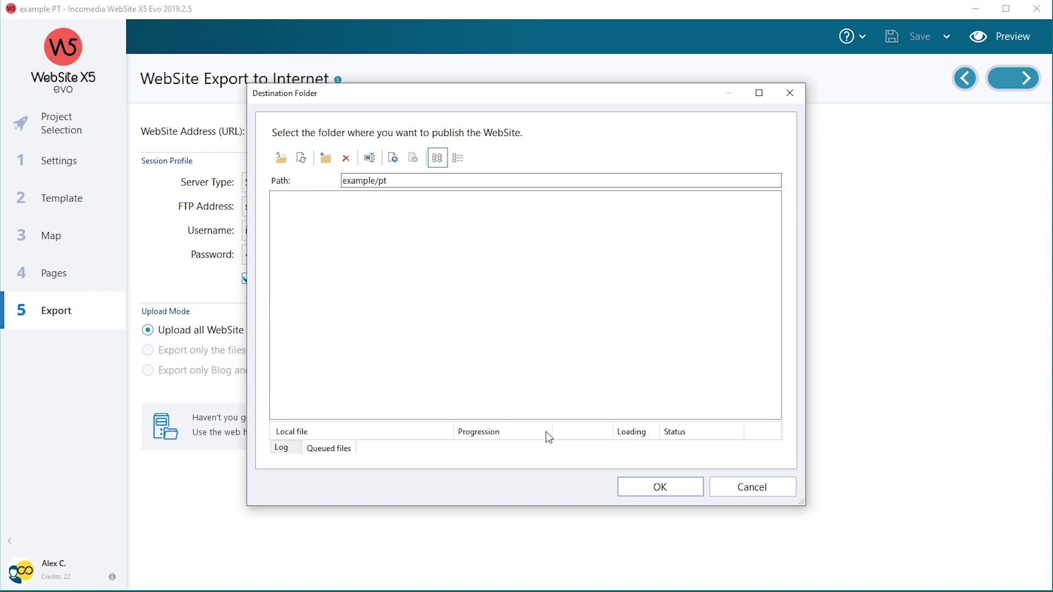
pyautogui.click(642, 487)
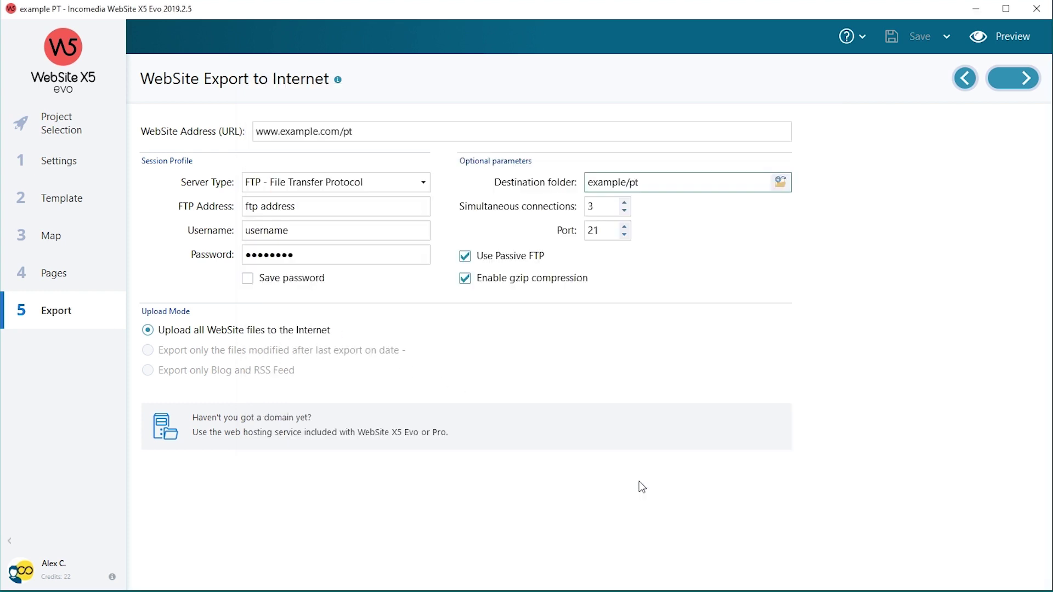
pyautogui.click(1024, 80)
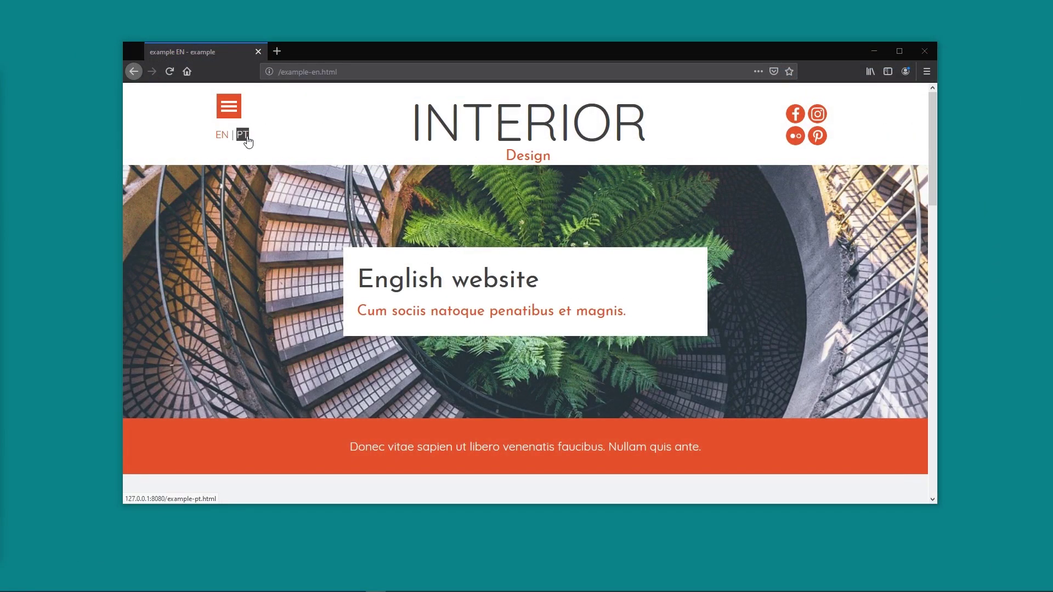
# Follow the PT header link to load the Portuguese page example-pt.html.
pyautogui.click(245, 137)
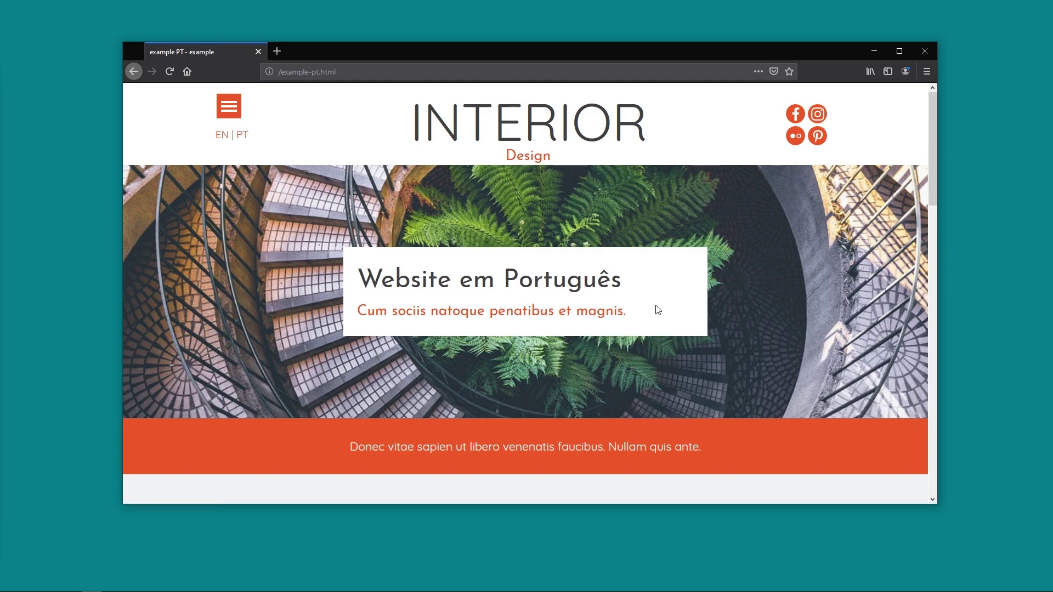